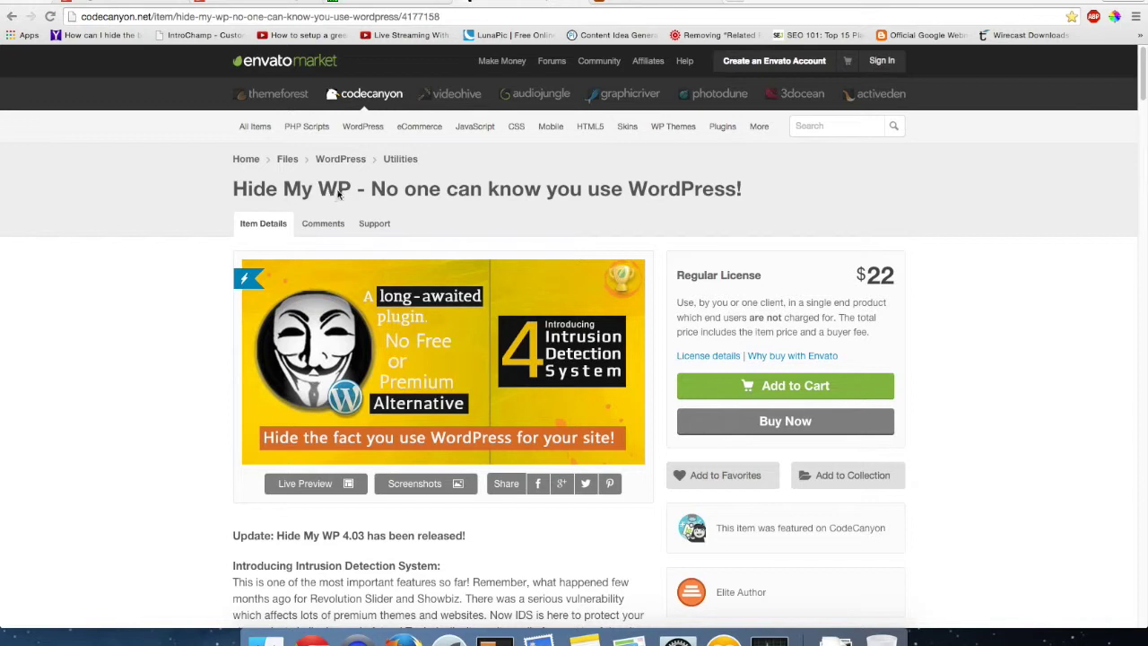
- Scroll the Hide My WP CodeCanyon page to read its description, $22 licence and 9,164 sales
scroll(340, 228, down, 5)
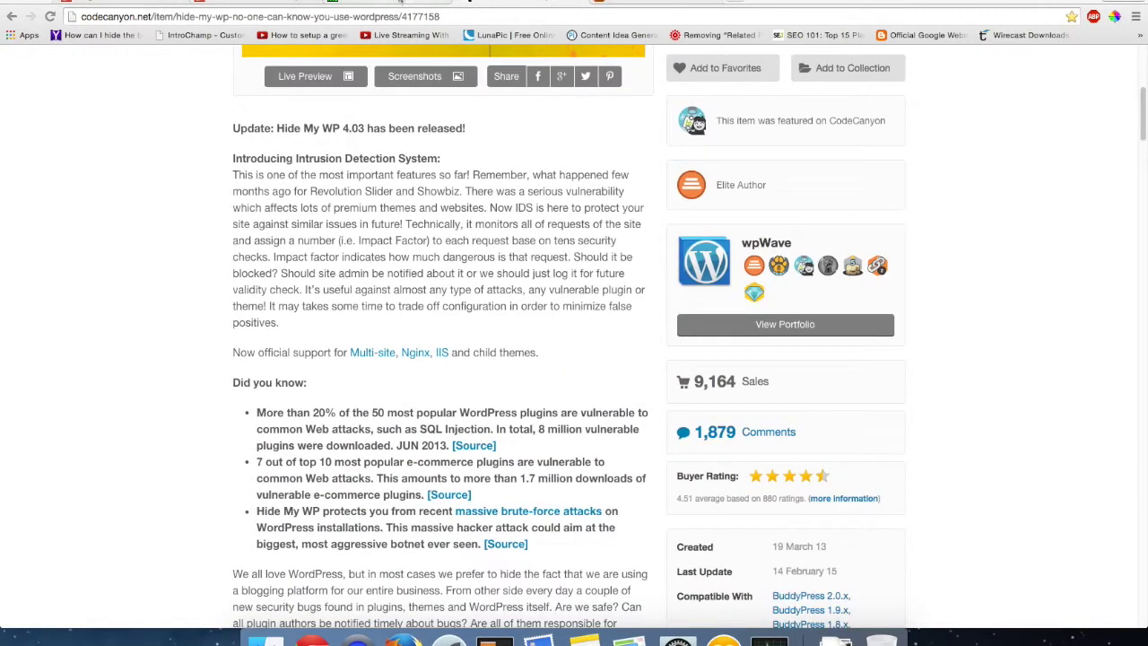
- Switch to the WordPress admin and open Settings > Hide My WP
click(400, 3)
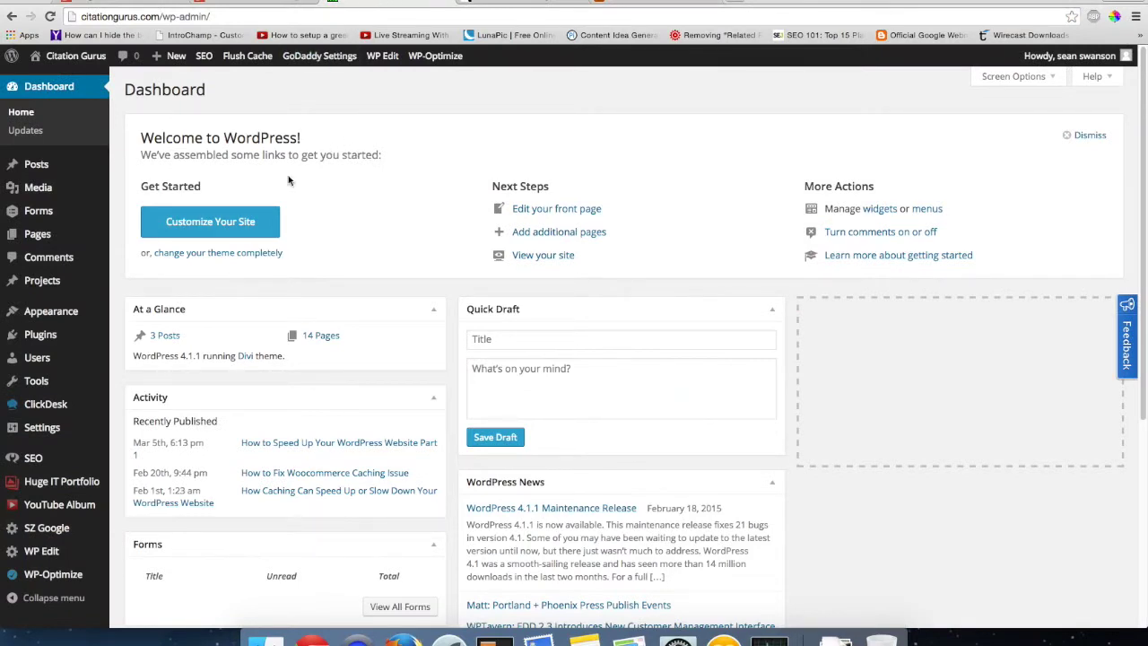
mouse_move(52, 429)
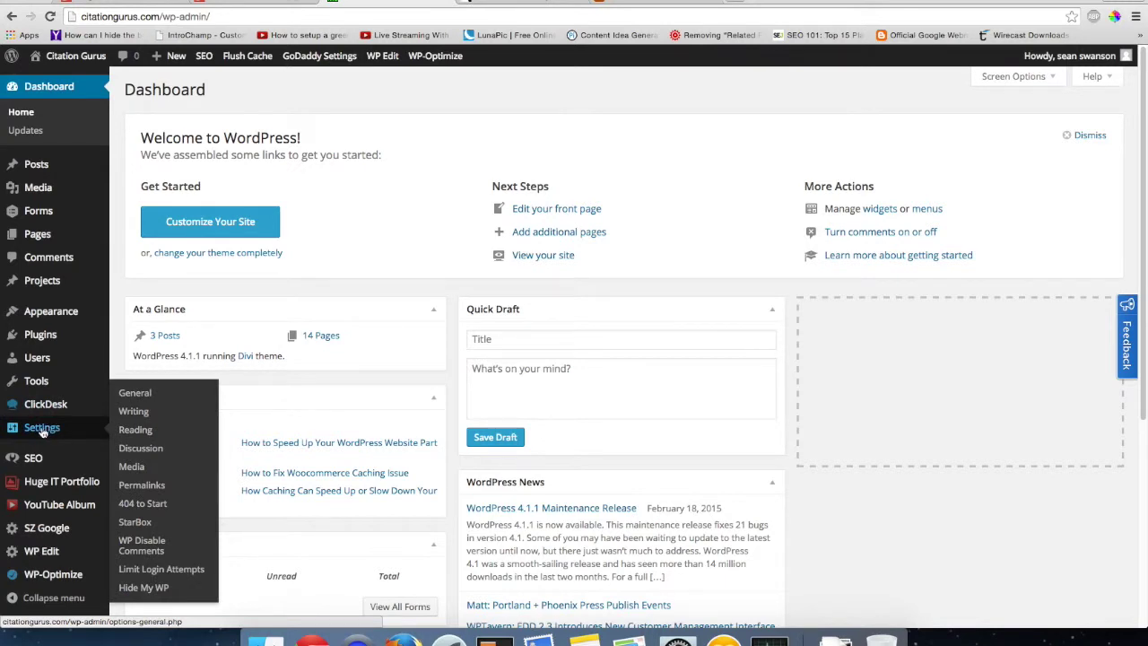
click(143, 588)
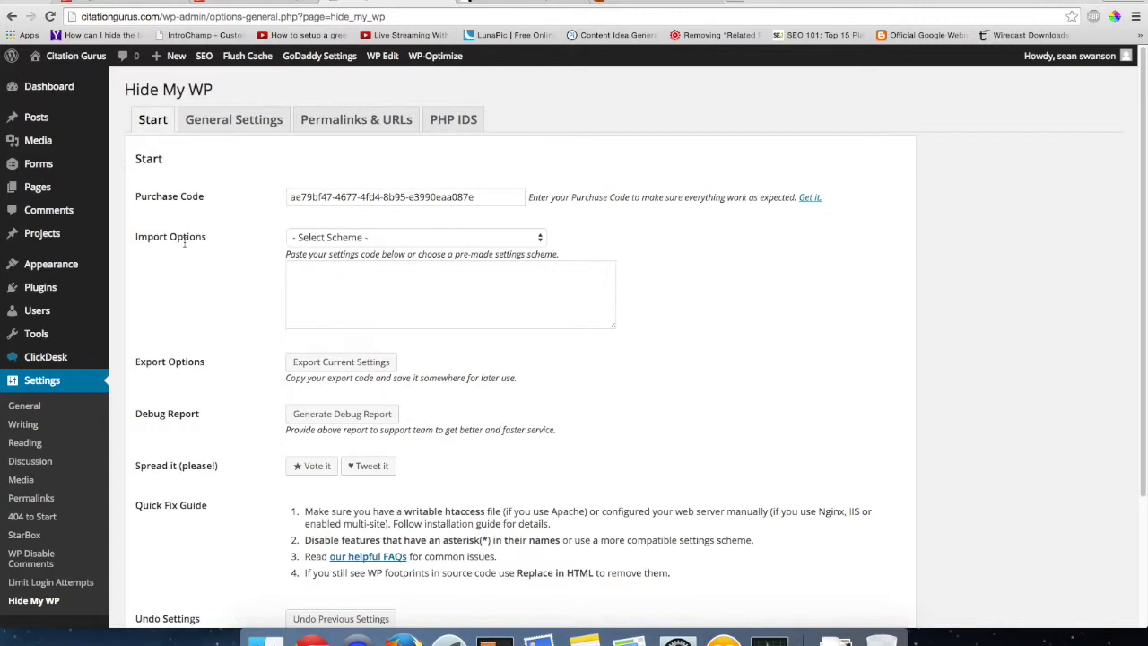
- Show the pre-made privacy schemes in the Import Options Select Scheme list
click(357, 236)
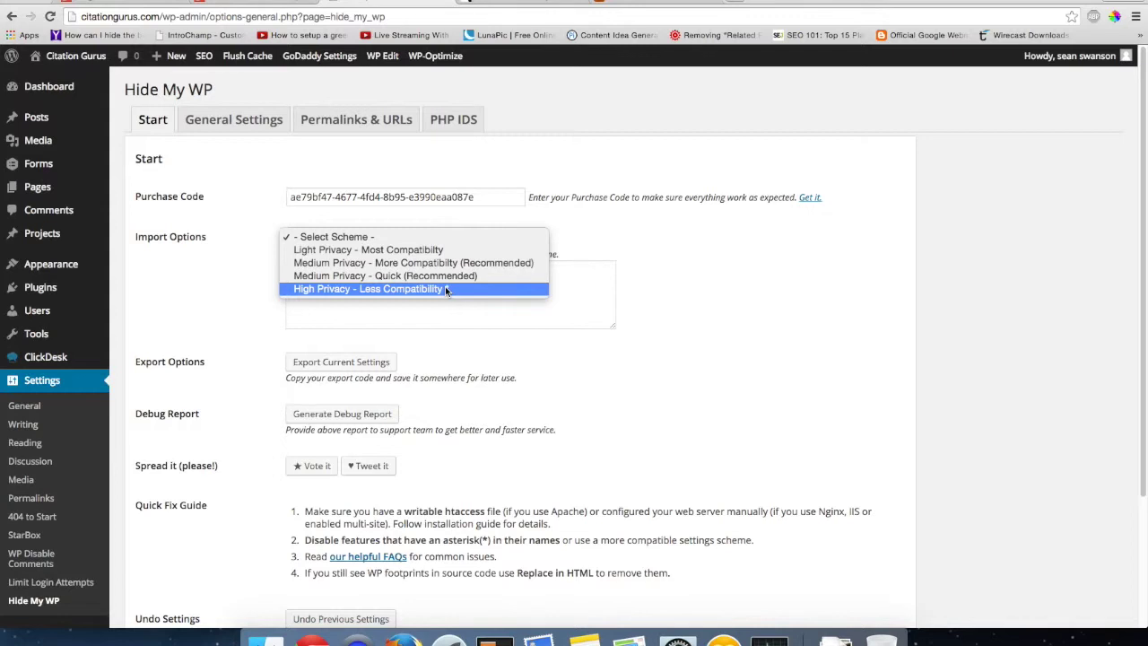
- Import and save the Medium Privacy - Quick (Recommended) scheme, accepting the login-address warning
click(387, 276)
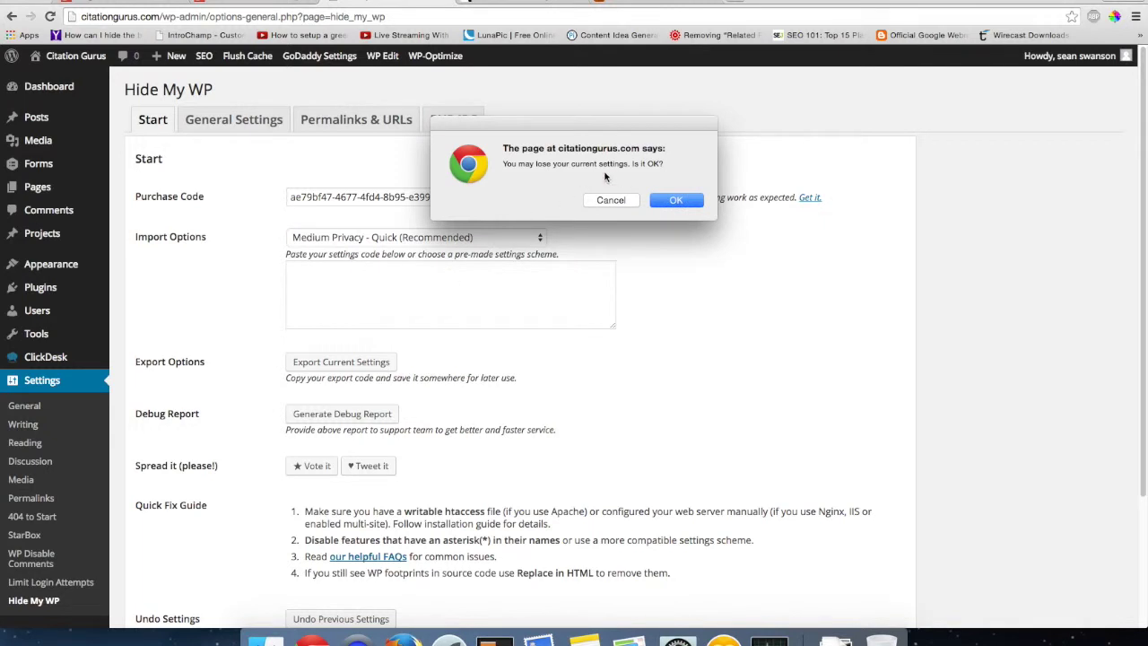
click(678, 199)
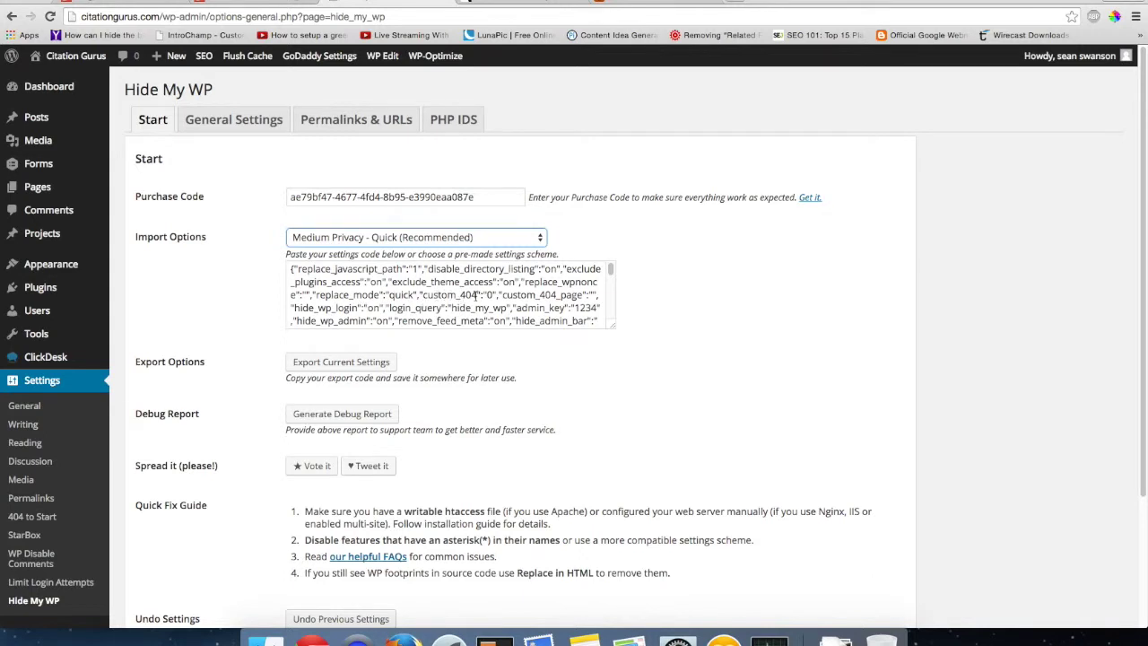
scroll(475, 296, down, 1)
scroll(481, 341, down, 2)
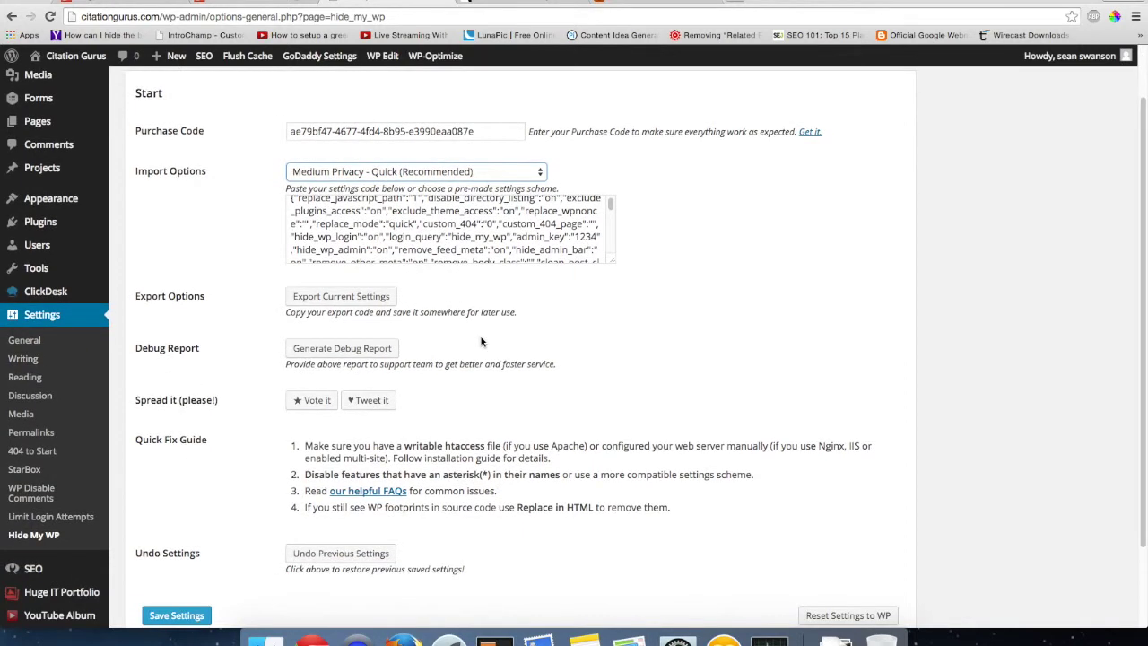
scroll(480, 340, down, 1)
scroll(449, 322, down, 1)
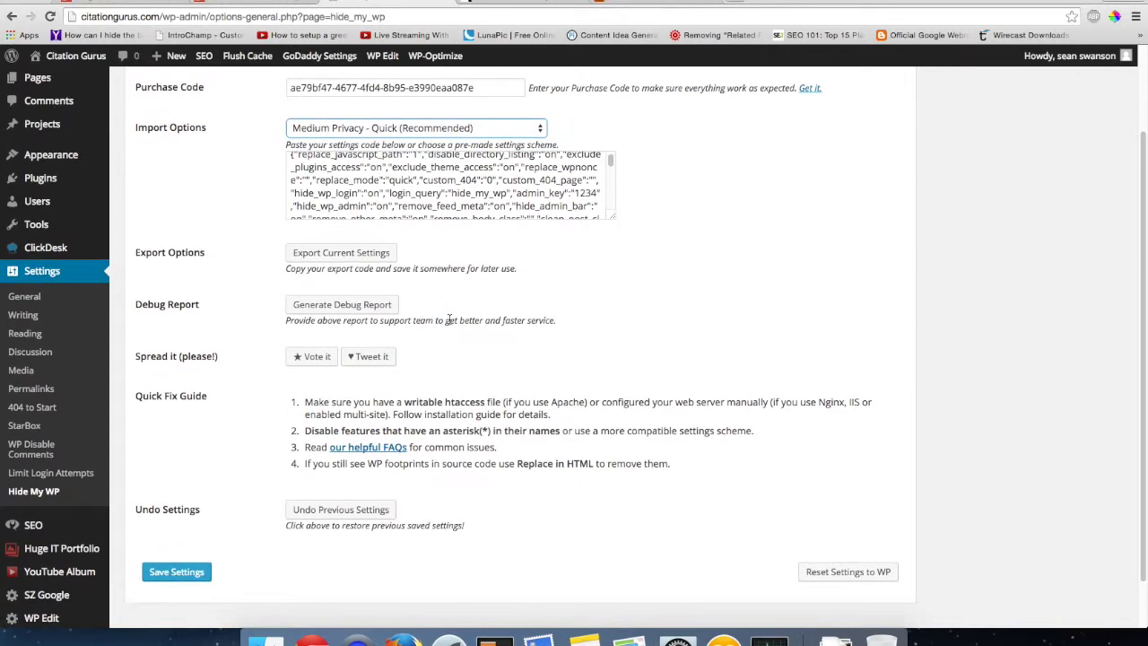
click(182, 543)
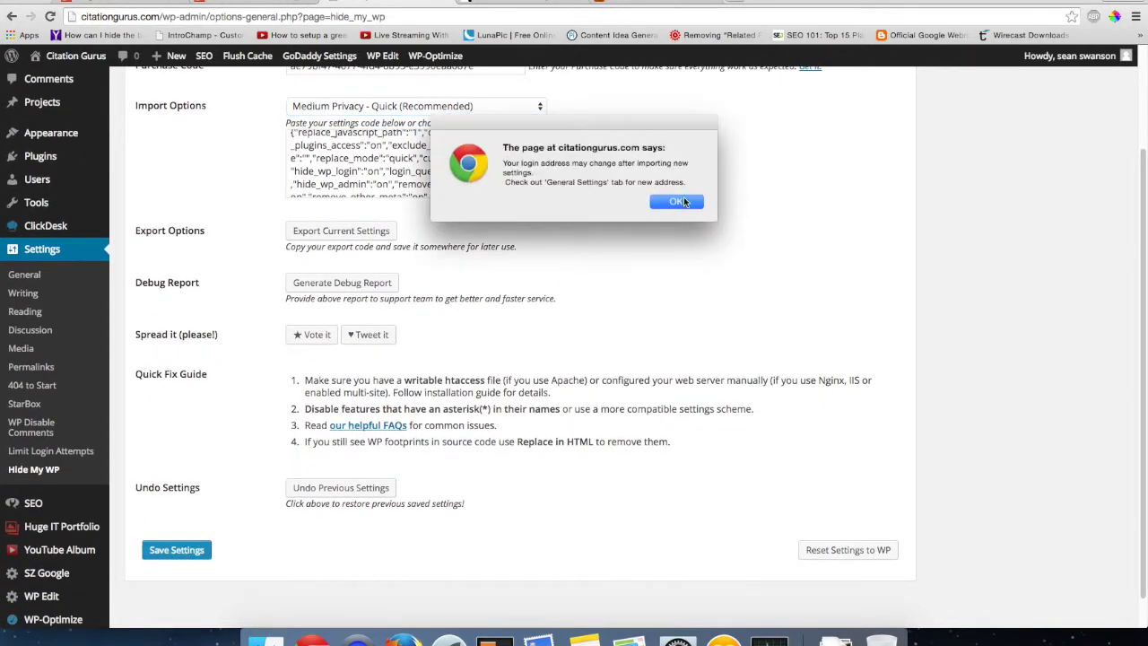
click(687, 201)
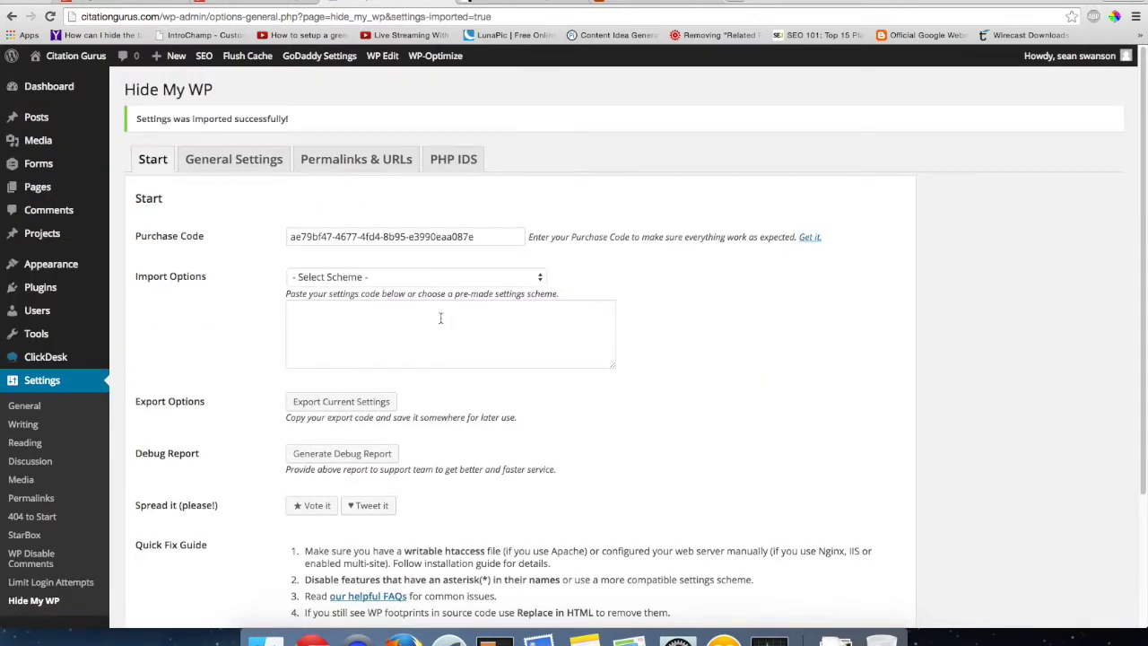
click(258, 171)
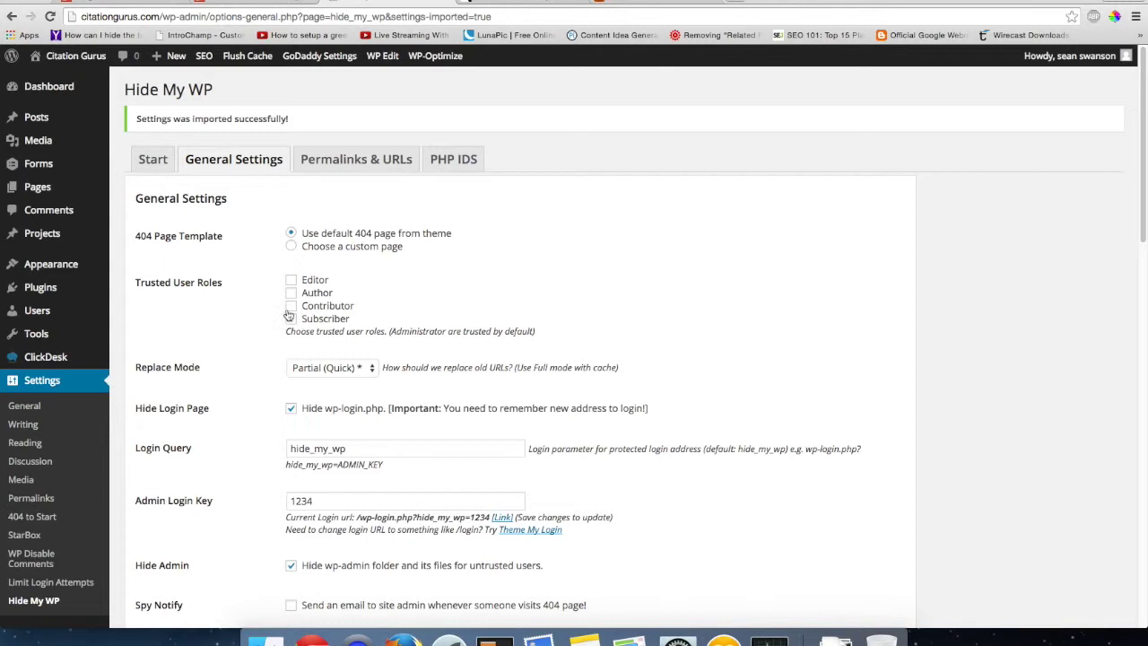
- Scroll to Replace Mode and list its Partial (Quick) and Full Page choices
scroll(276, 312, down, 2)
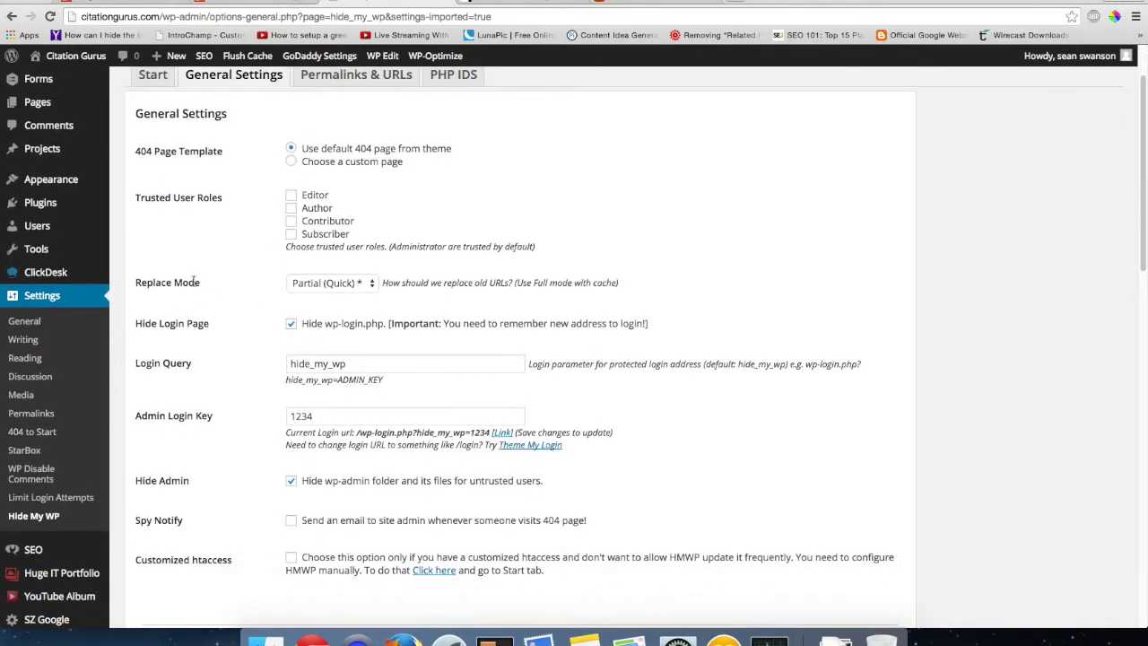
click(333, 285)
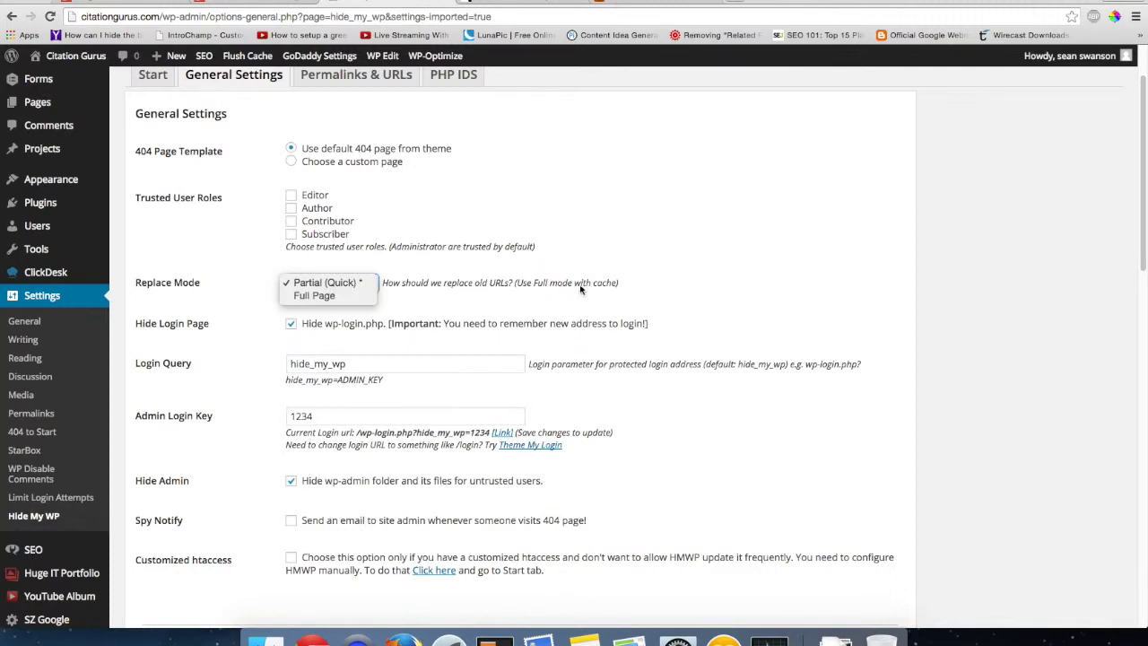
click(445, 273)
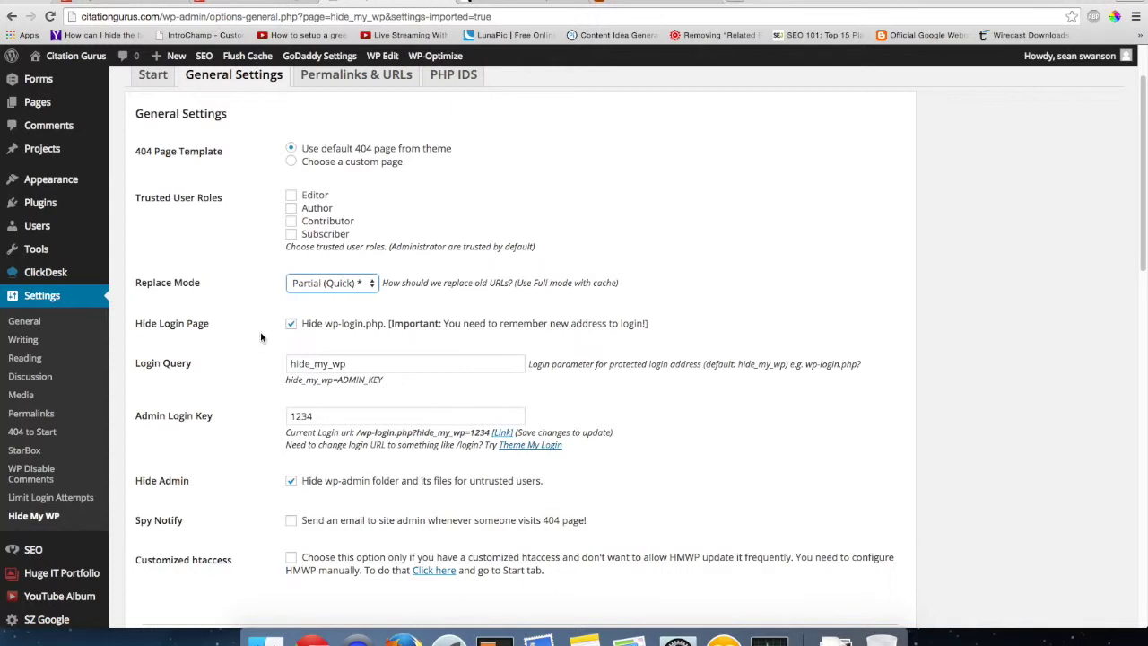
- In a new tab, enter citationgurus.com/wp-login.php in the address bar
click(732, 3)
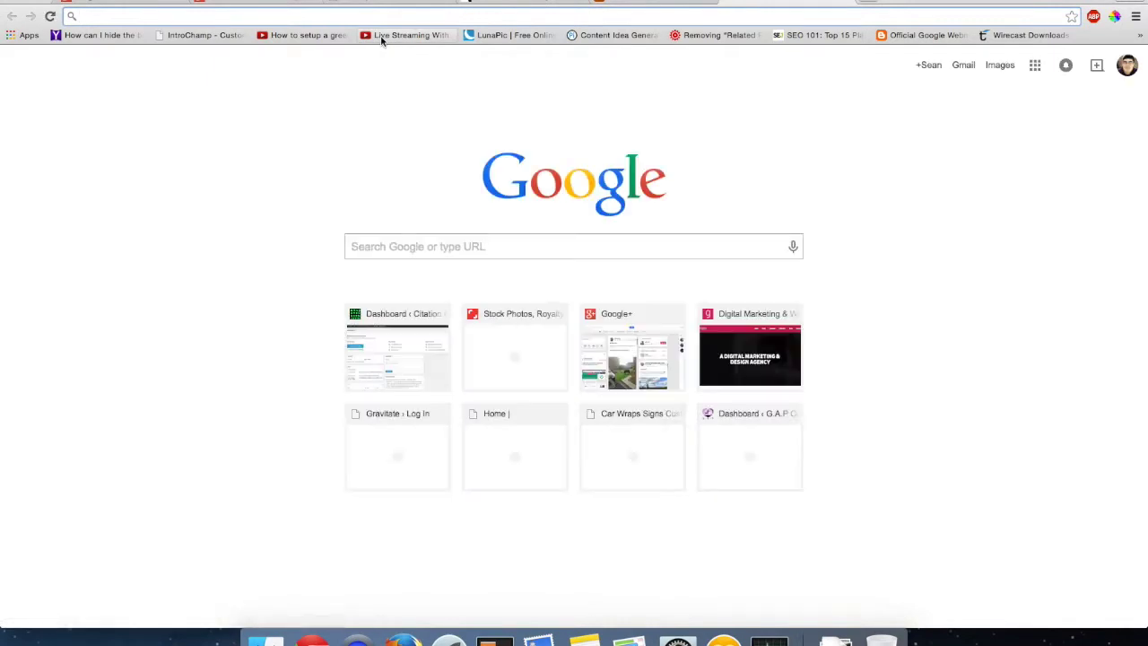
text(citationgurus.com)
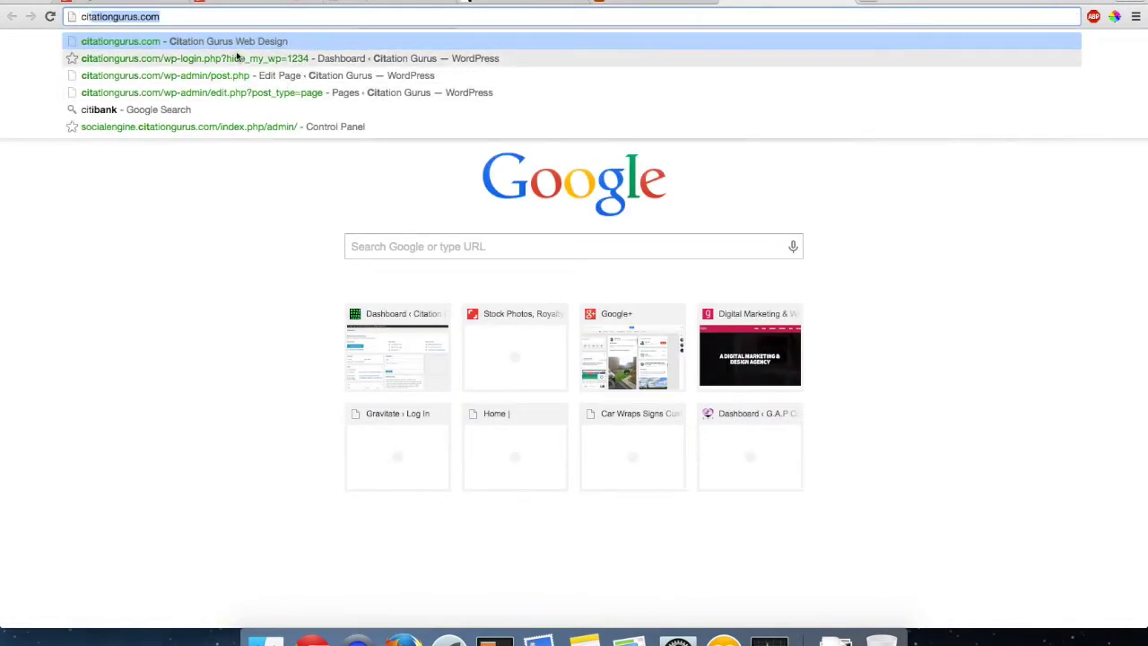
click(197, 17)
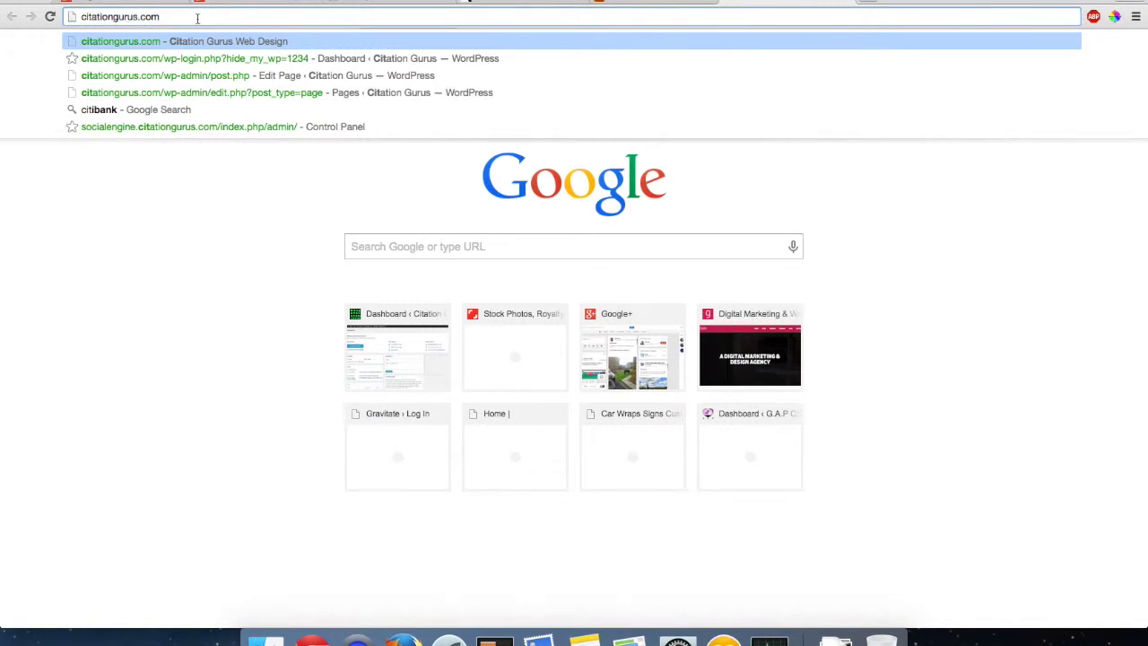
text(;)
key(BackSpace)
text(/)
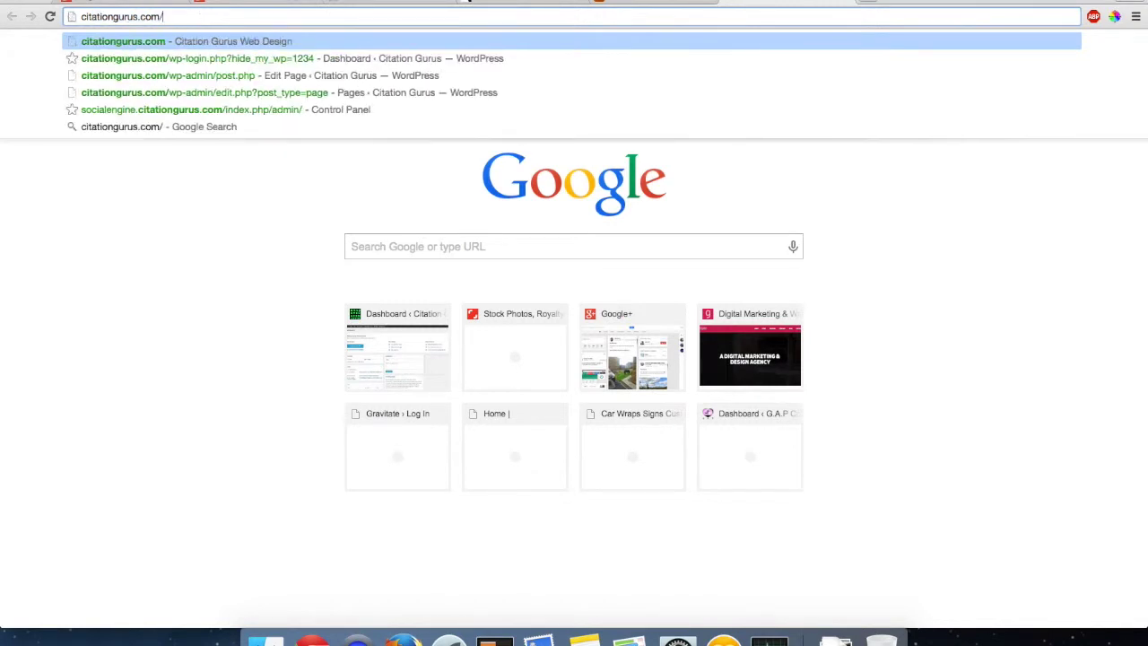
text(wp-l)
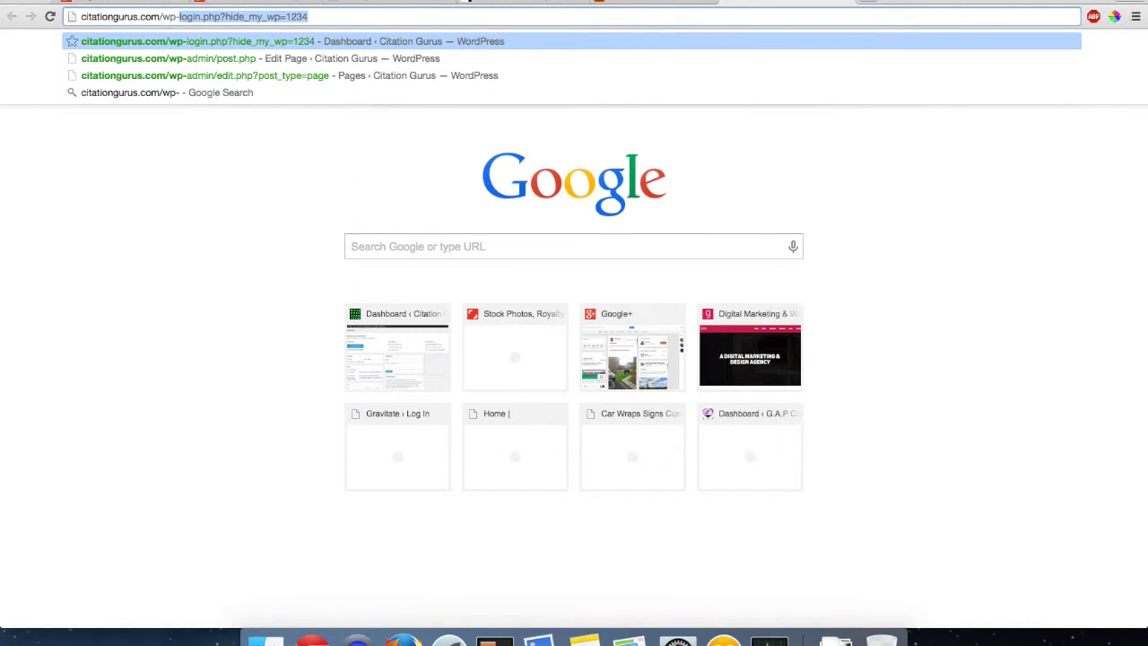
text(ogin.p)
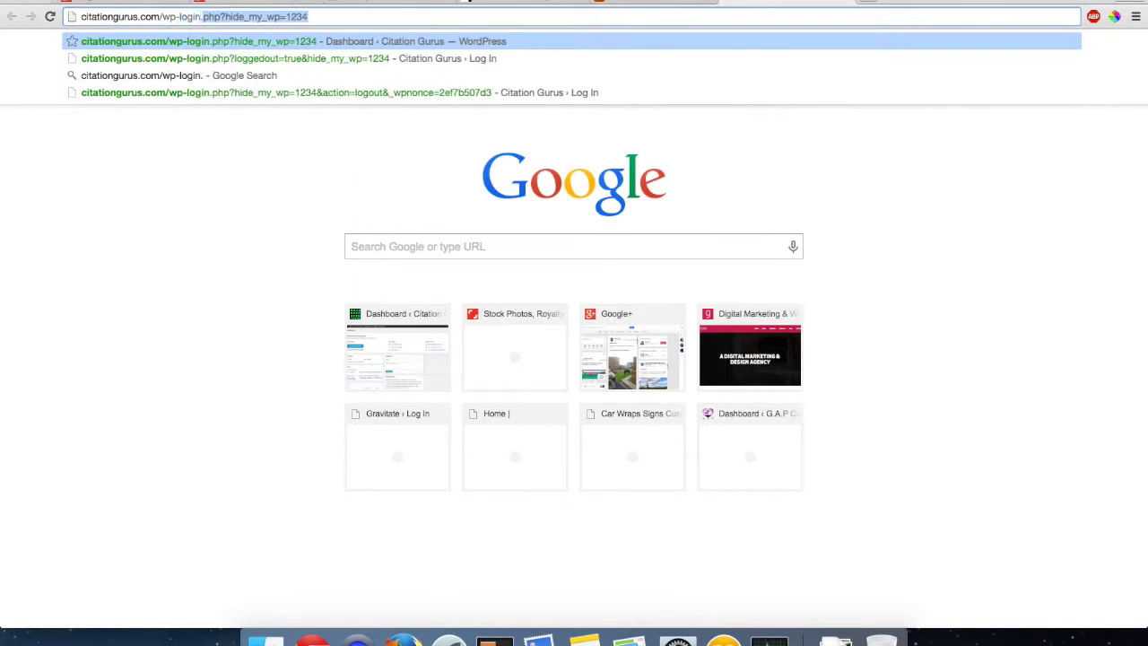
text(hp?hide_my_wp=1234)
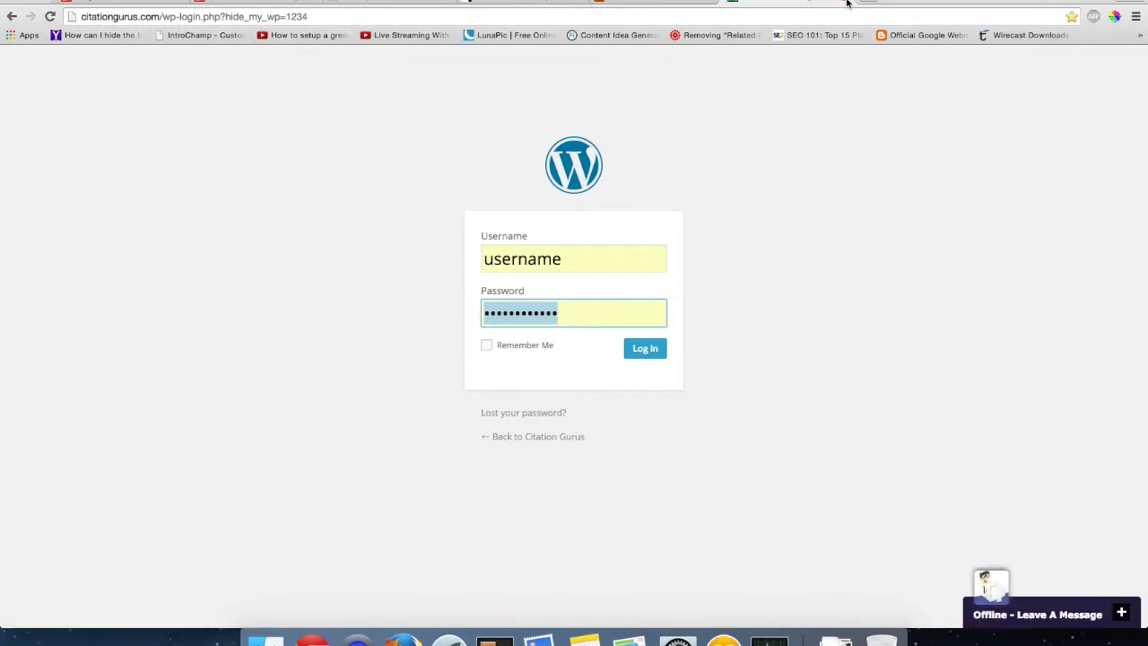
- Back in Hide My WP General Settings, enable removing version numbers from script URLs
click(381, 3)
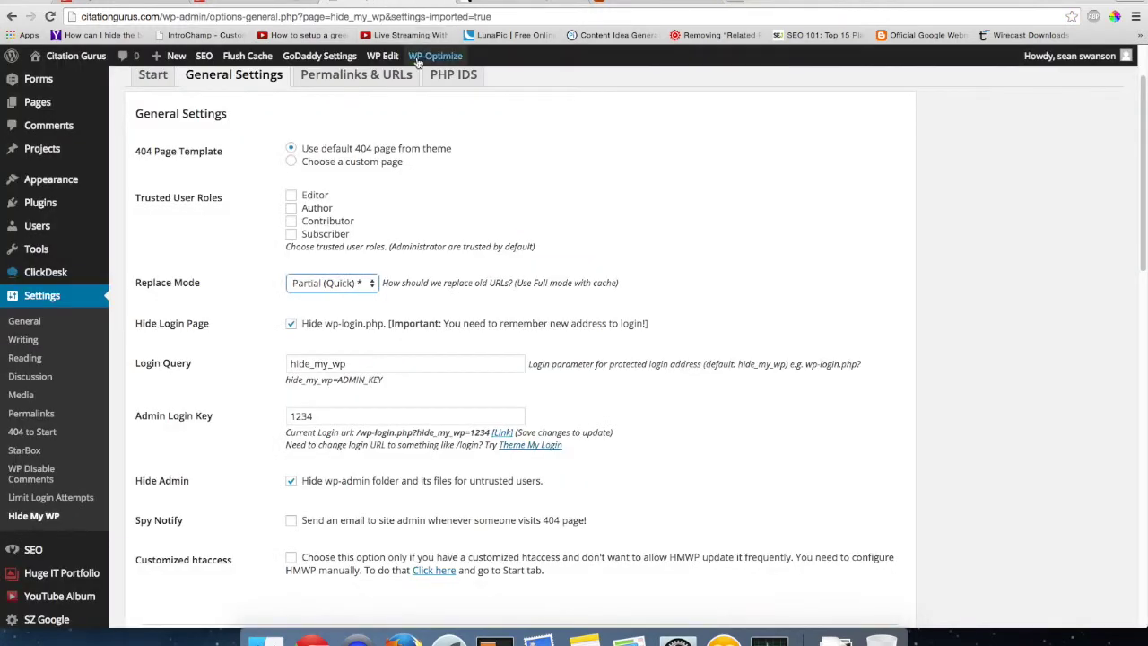
scroll(486, 240, down, 3)
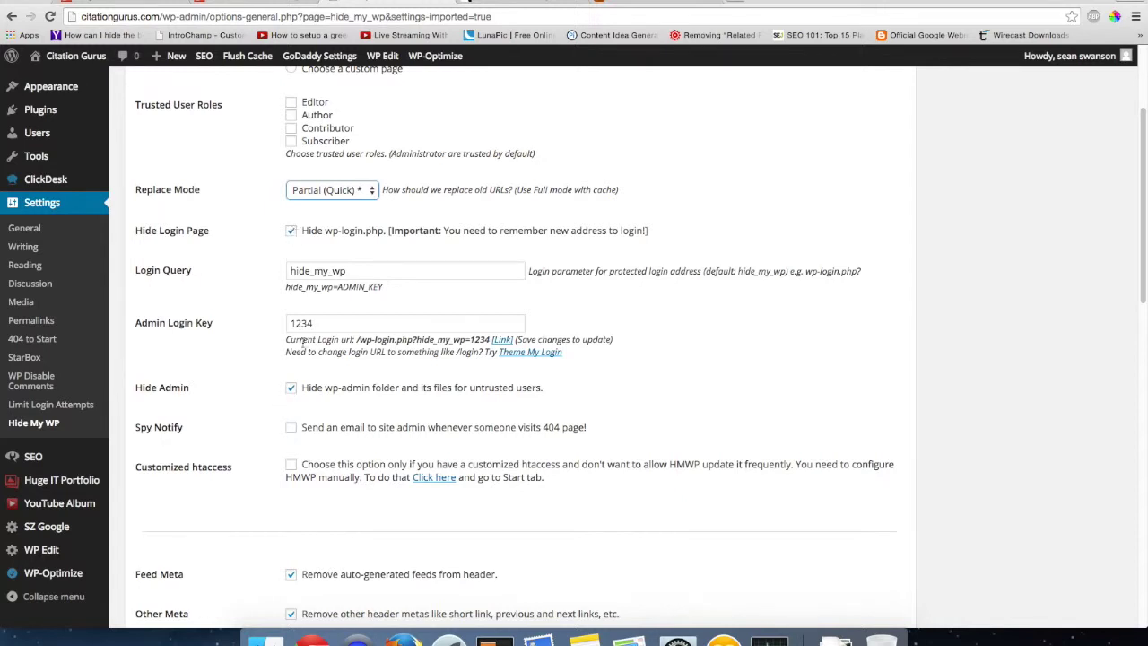
scroll(310, 381, down, 1)
scroll(310, 381, down, 3)
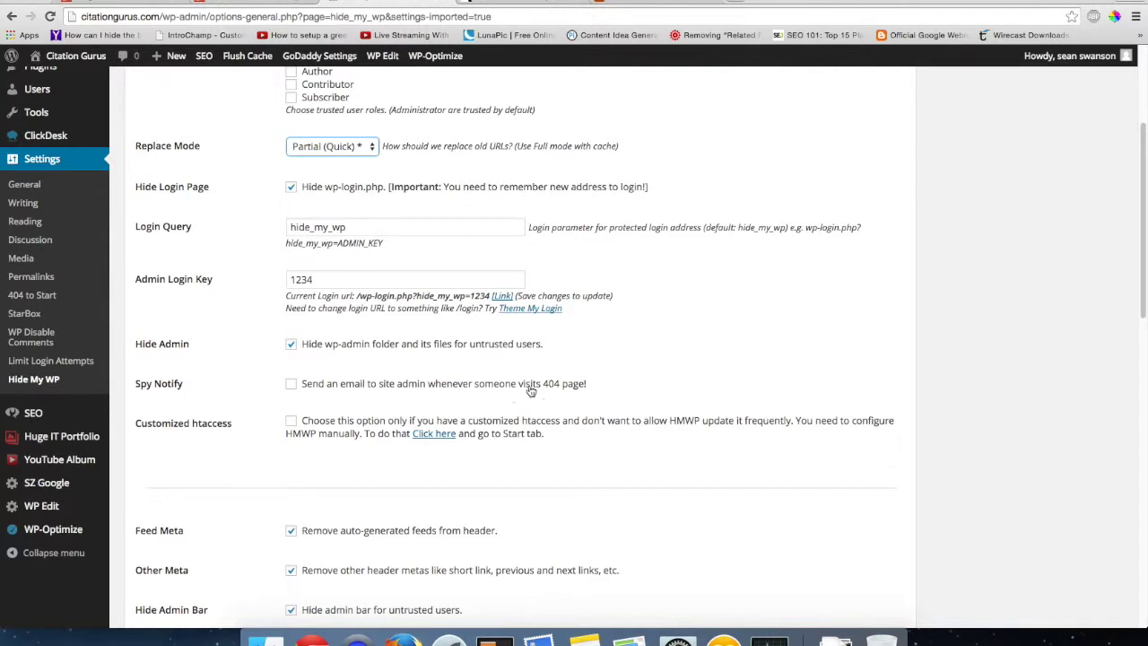
scroll(468, 392, down, 3)
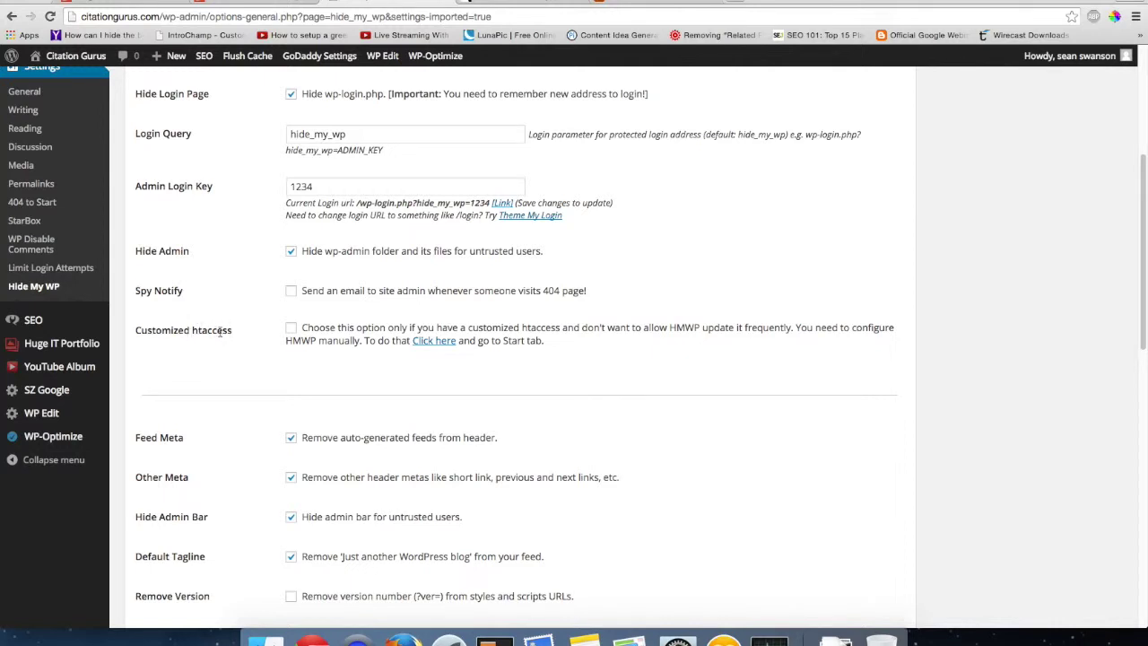
scroll(257, 377, down, 3)
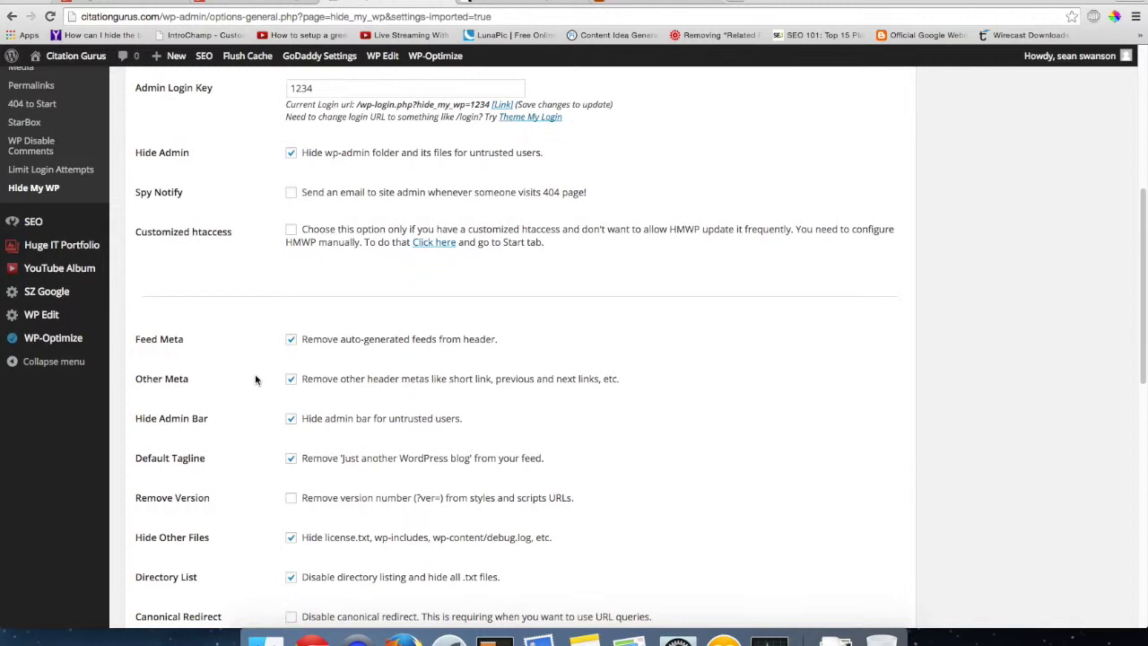
scroll(254, 378, down, 4)
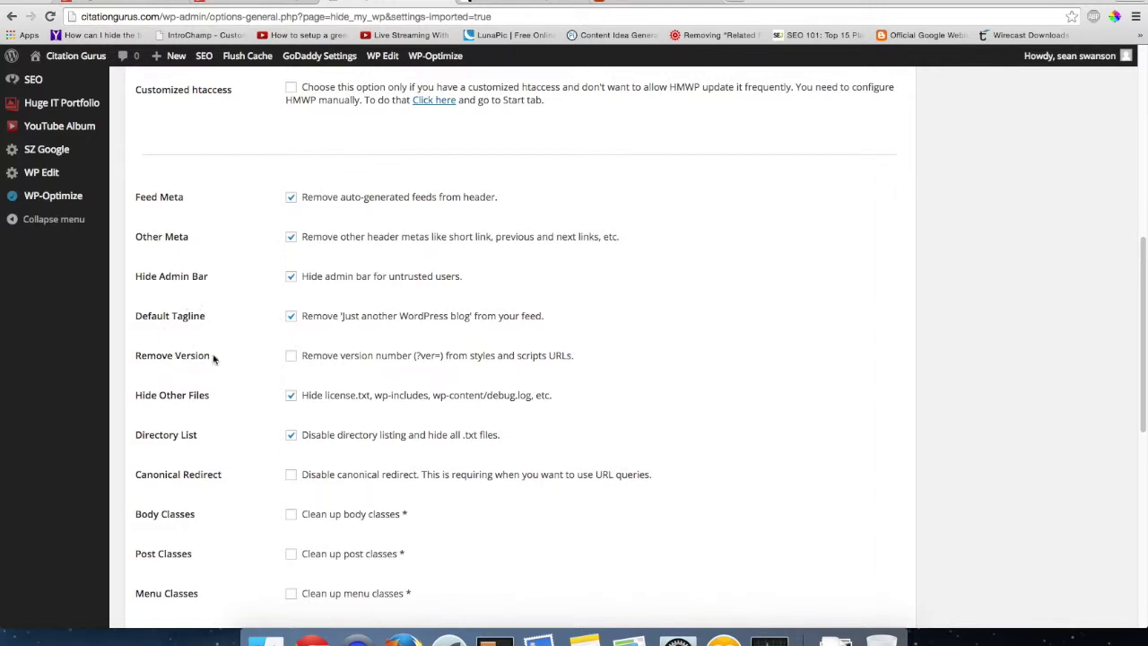
click(291, 357)
- Scroll to the bottom and save the General Settings changes
scroll(259, 406, down, 1)
scroll(259, 406, down, 1)
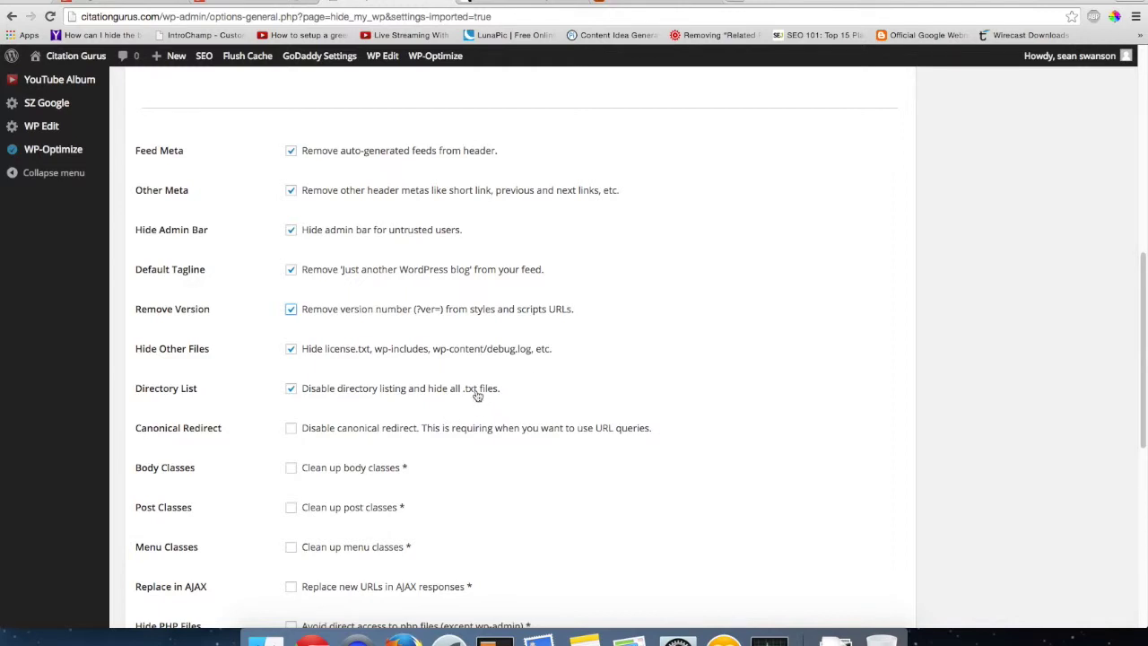
scroll(473, 397, down, 10)
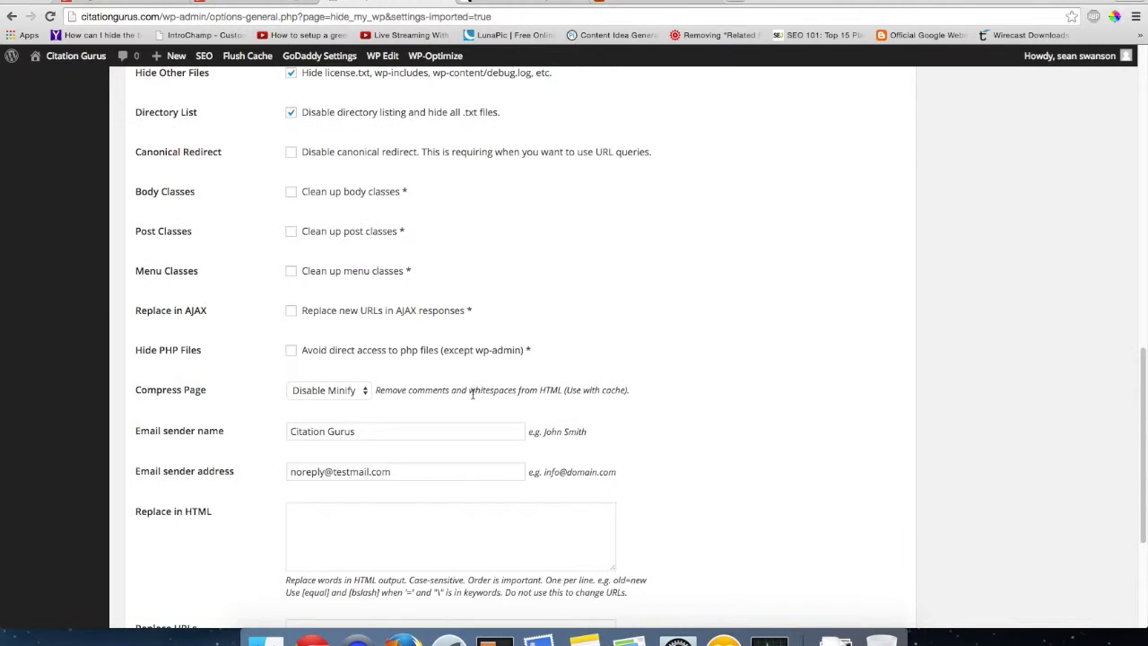
scroll(473, 397, down, 3)
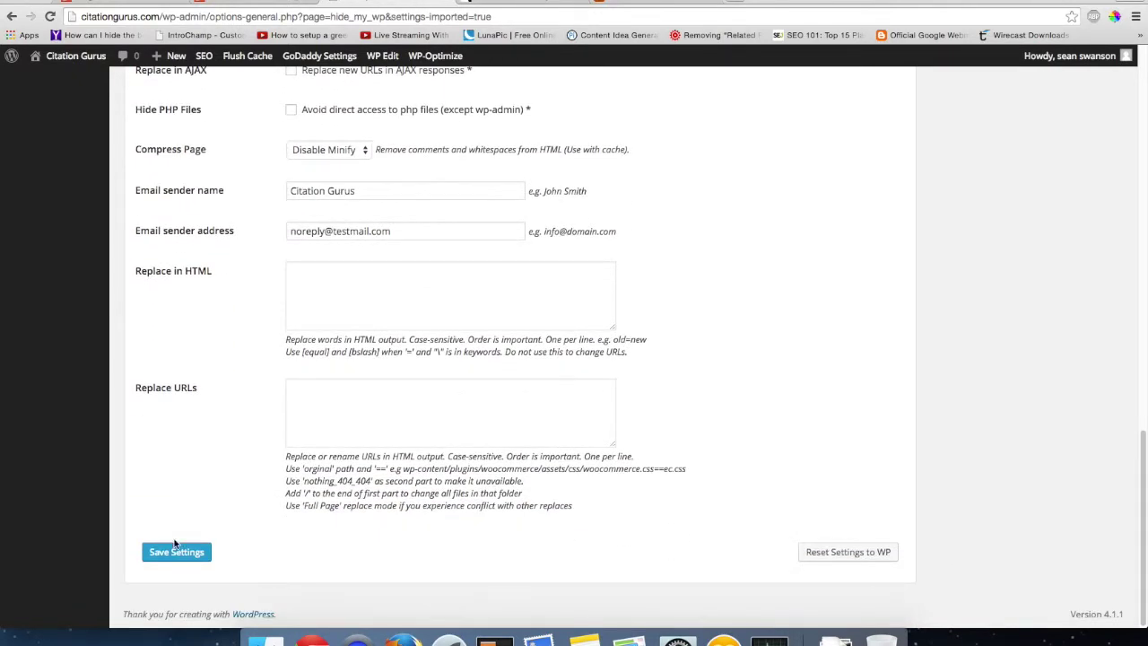
click(174, 551)
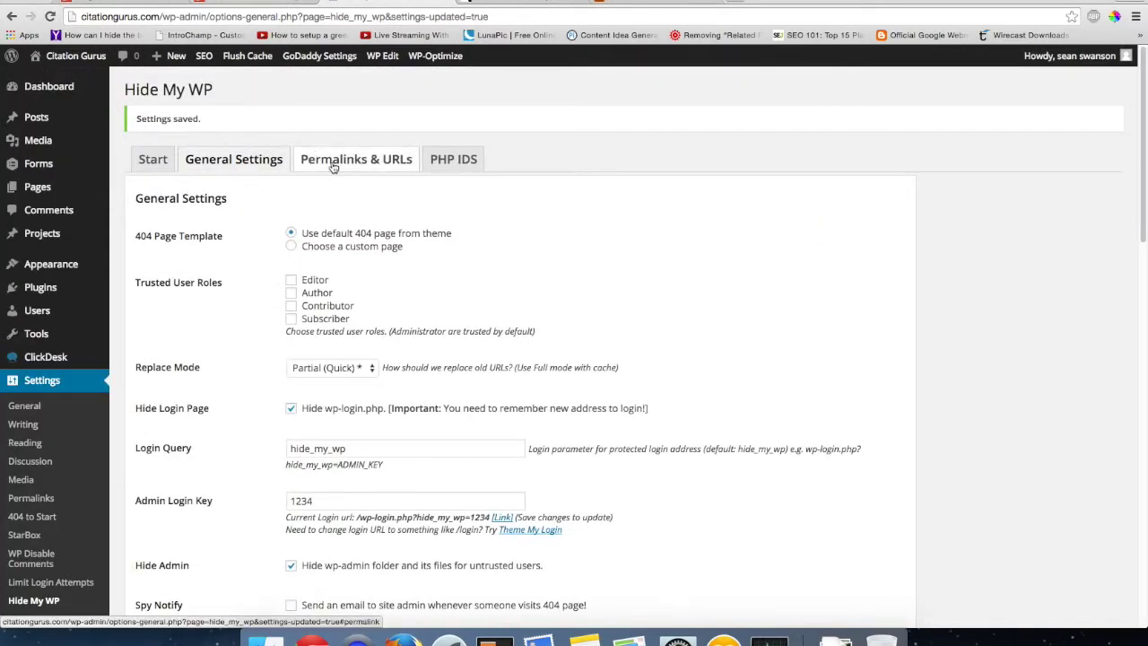
- Open Permalinks & URLs and review the Minify style choices, keeping Quick Minify
click(331, 163)
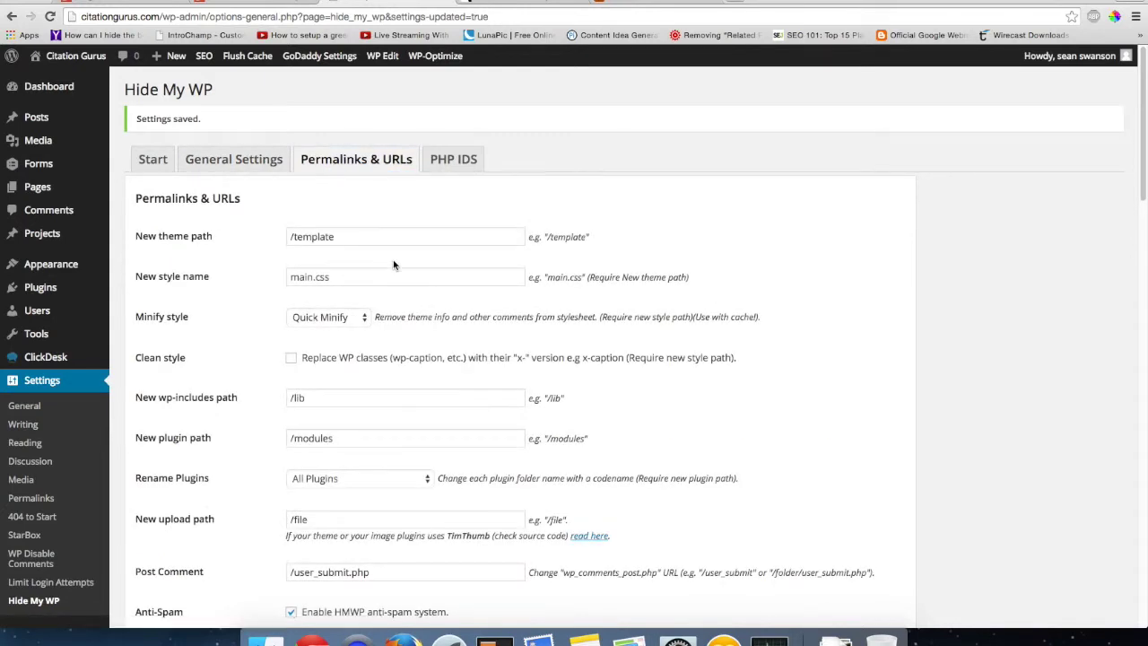
scroll(391, 260, down, 1)
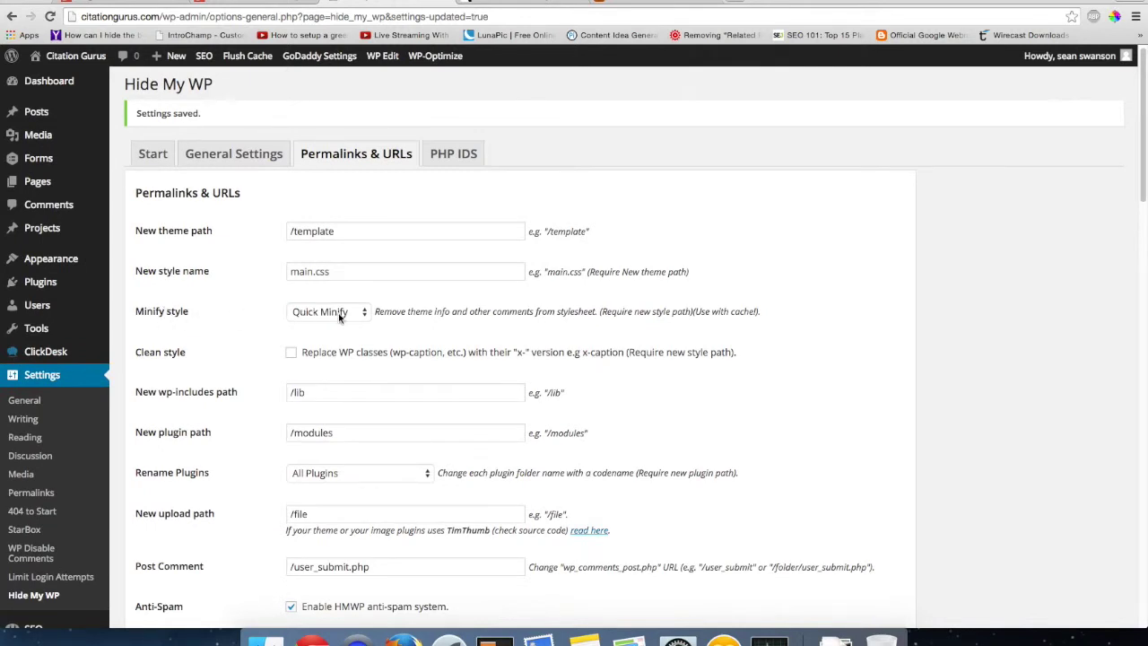
click(364, 314)
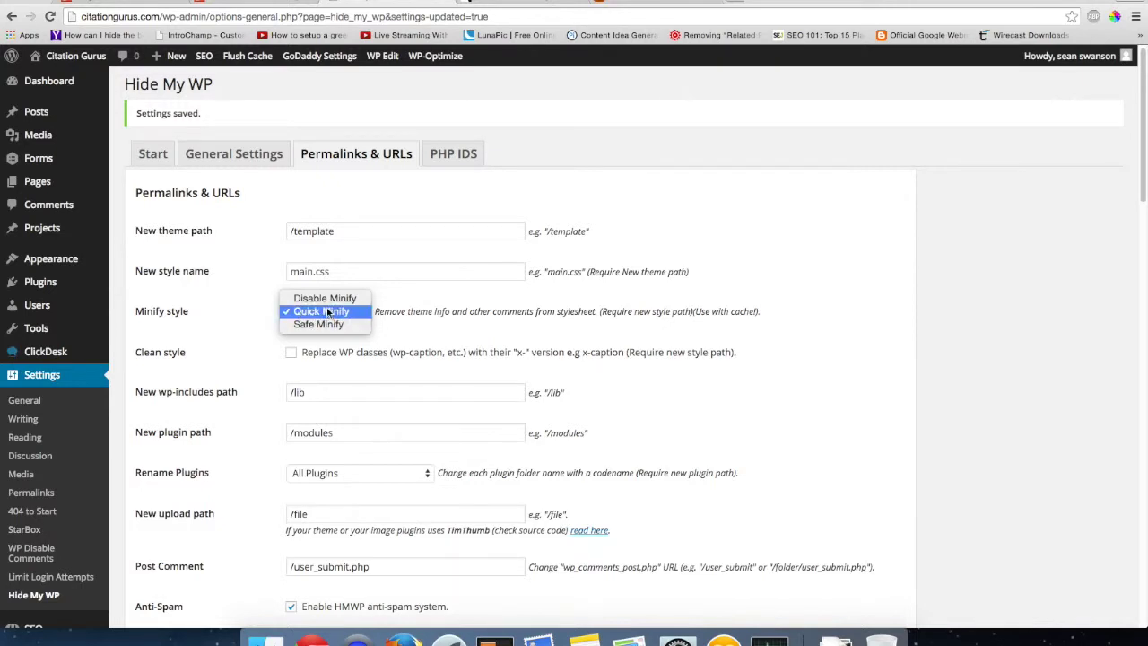
click(255, 341)
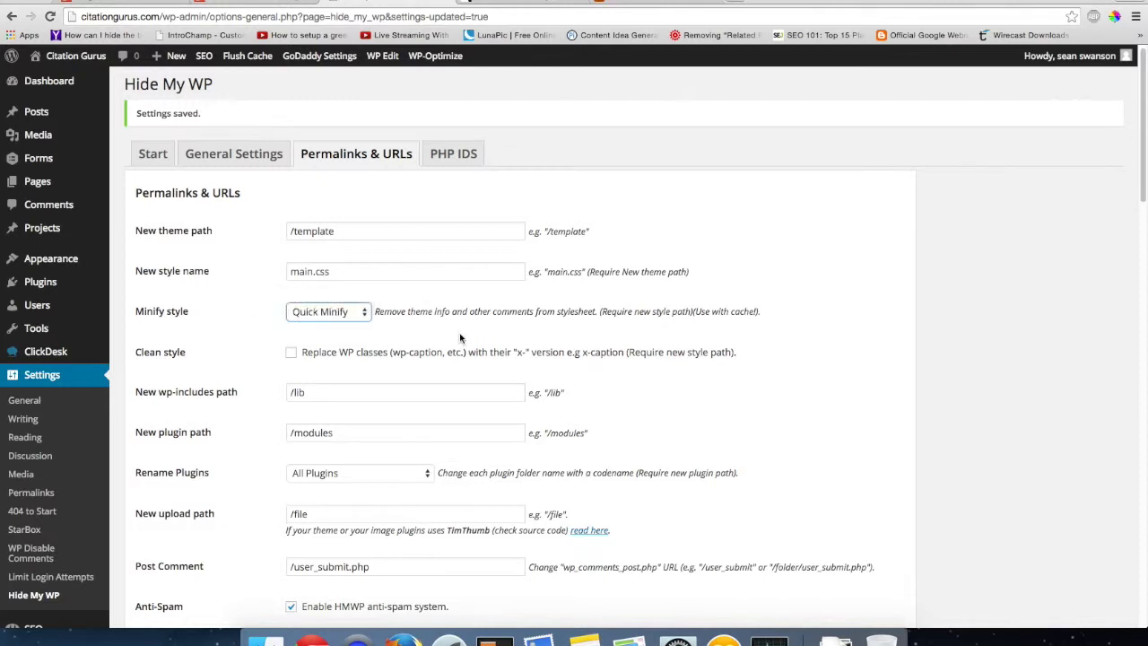
scroll(462, 338, down, 2)
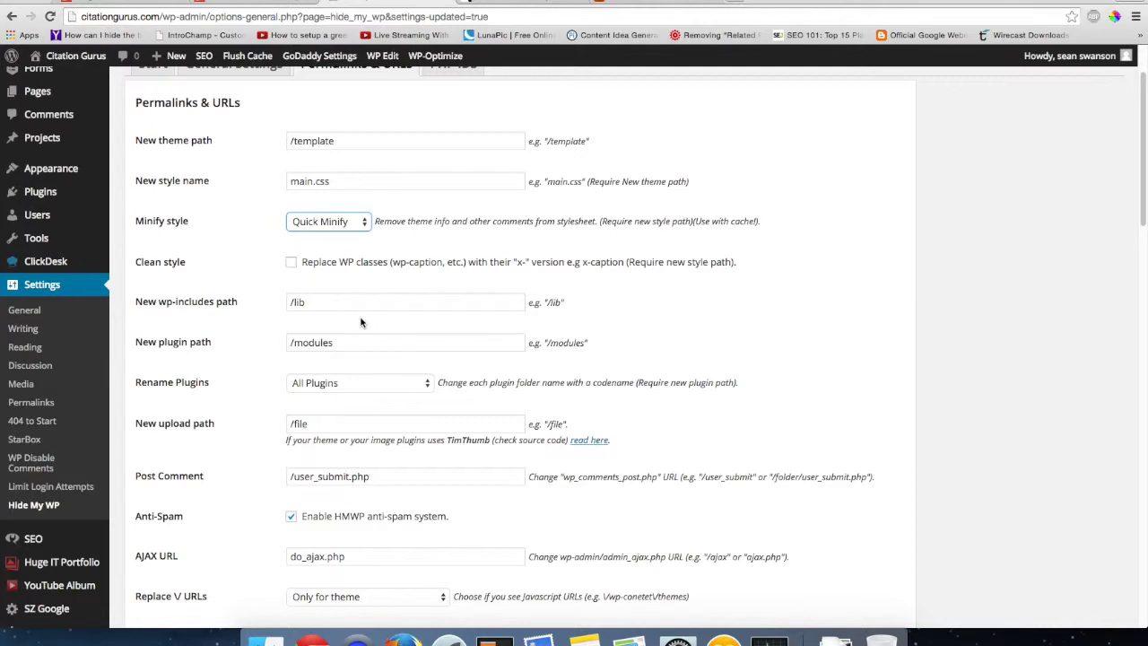
scroll(340, 319, down, 1)
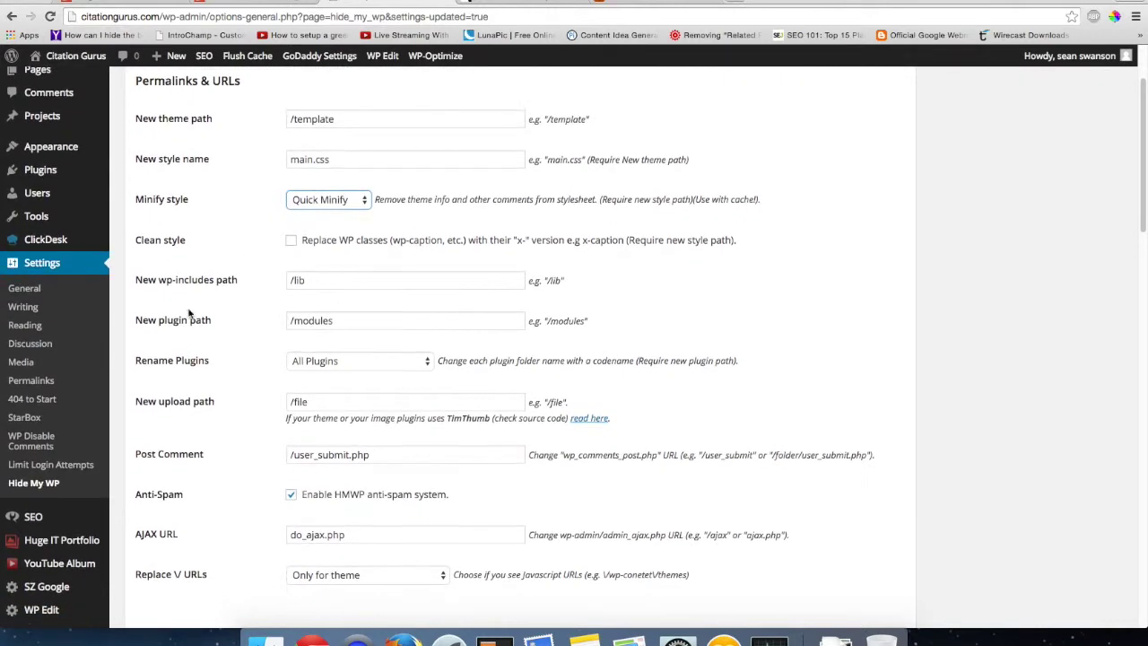
scroll(257, 368, down, 4)
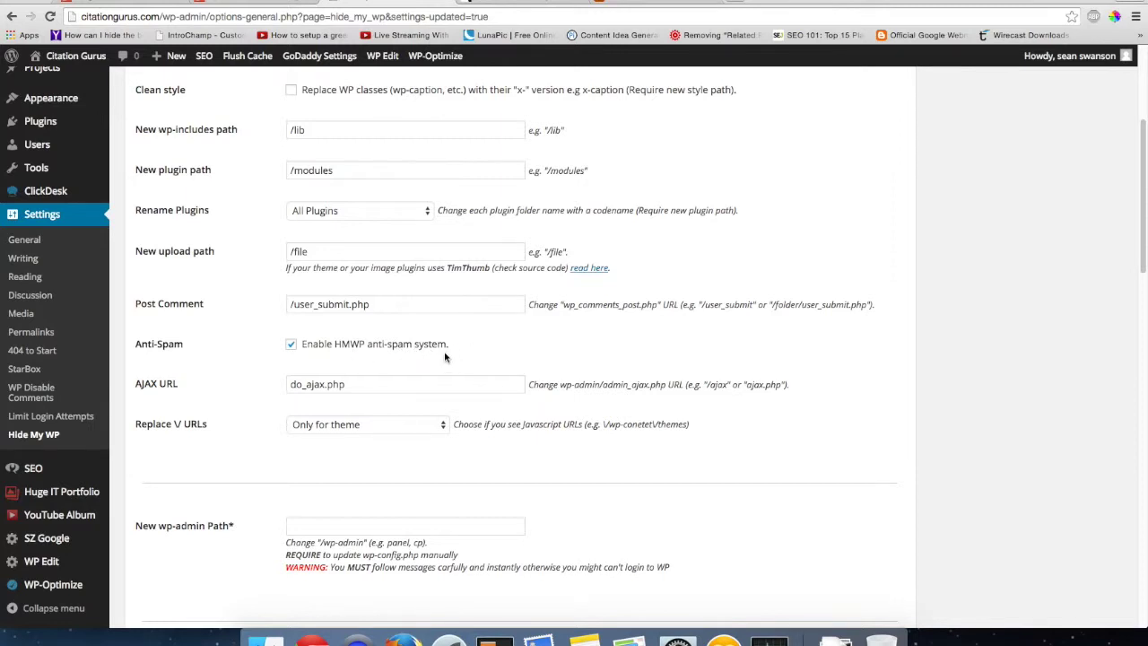
scroll(442, 356, down, 1)
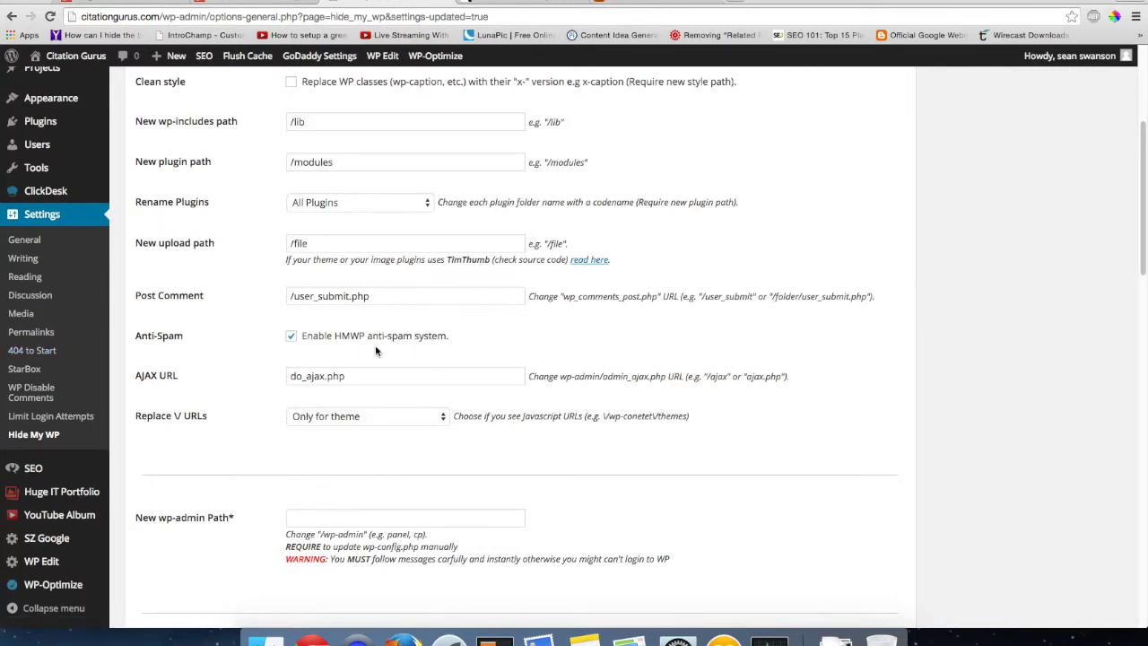
scroll(401, 349, down, 1)
scroll(401, 352, down, 3)
scroll(401, 354, down, 2)
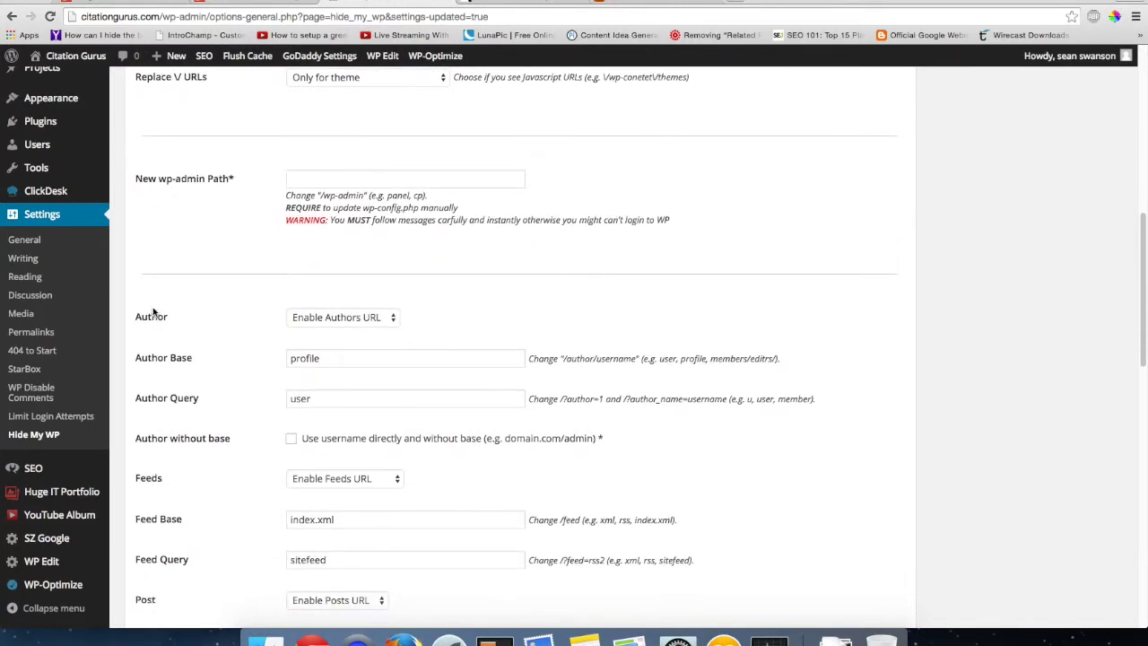
scroll(161, 383, down, 2)
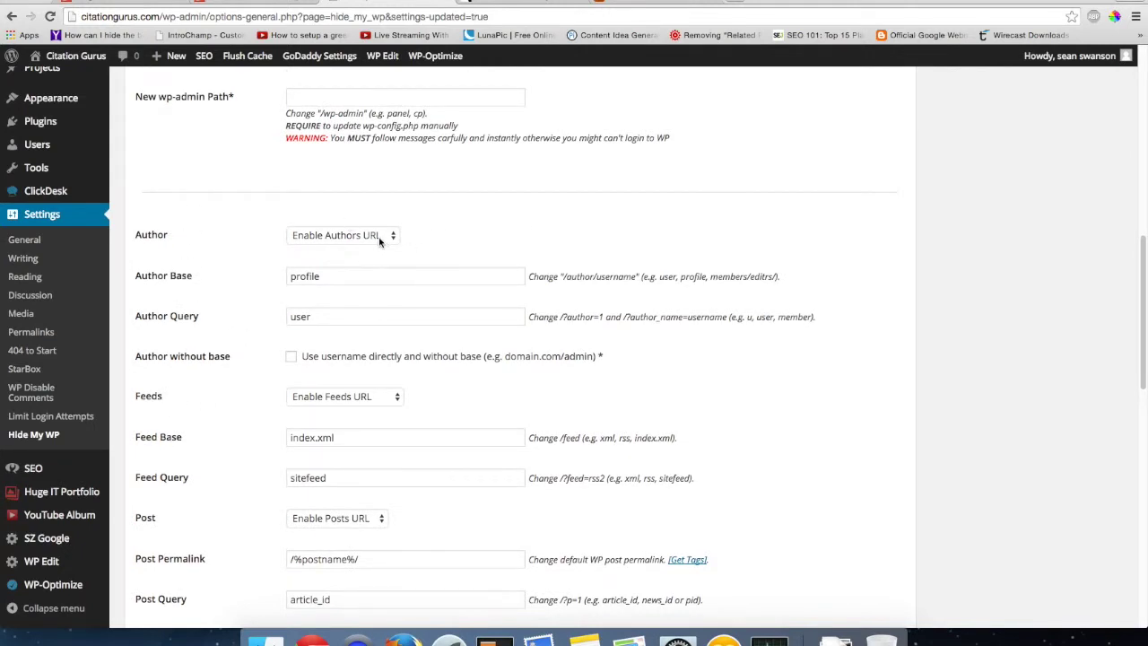
scroll(262, 285, down, 1)
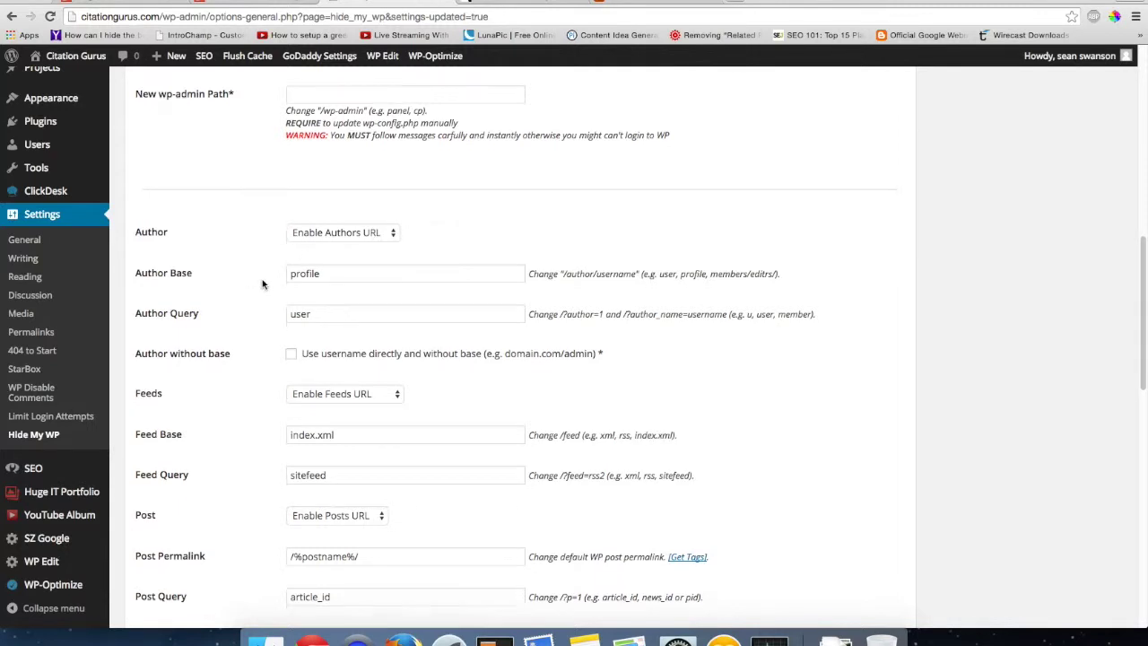
scroll(262, 284, down, 2)
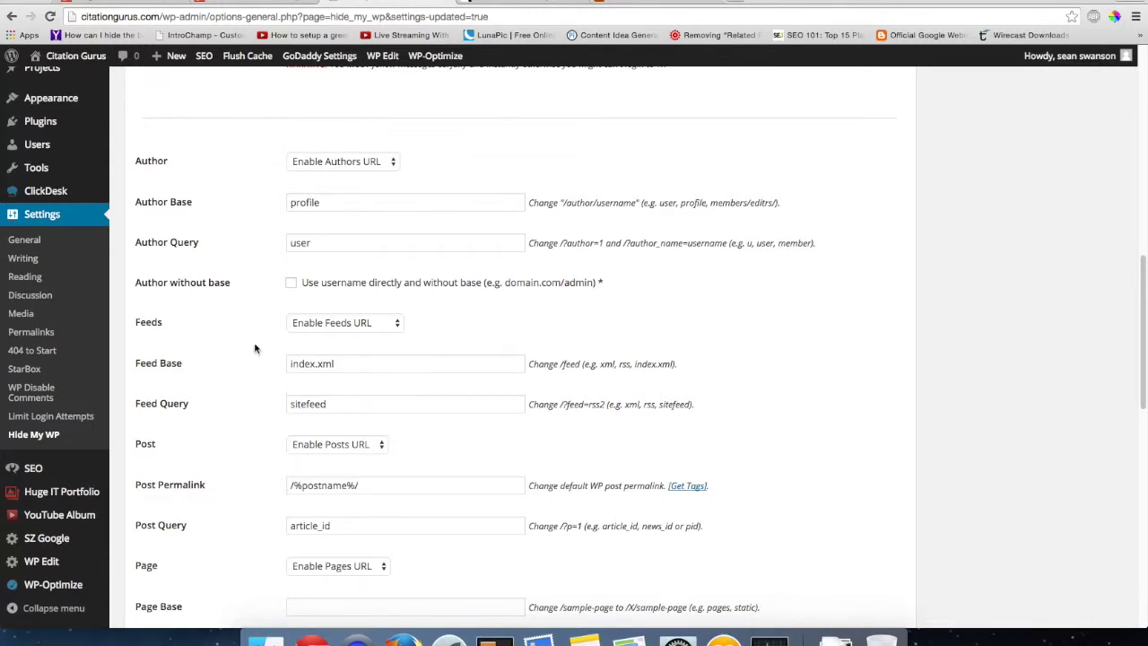
scroll(254, 358, down, 4)
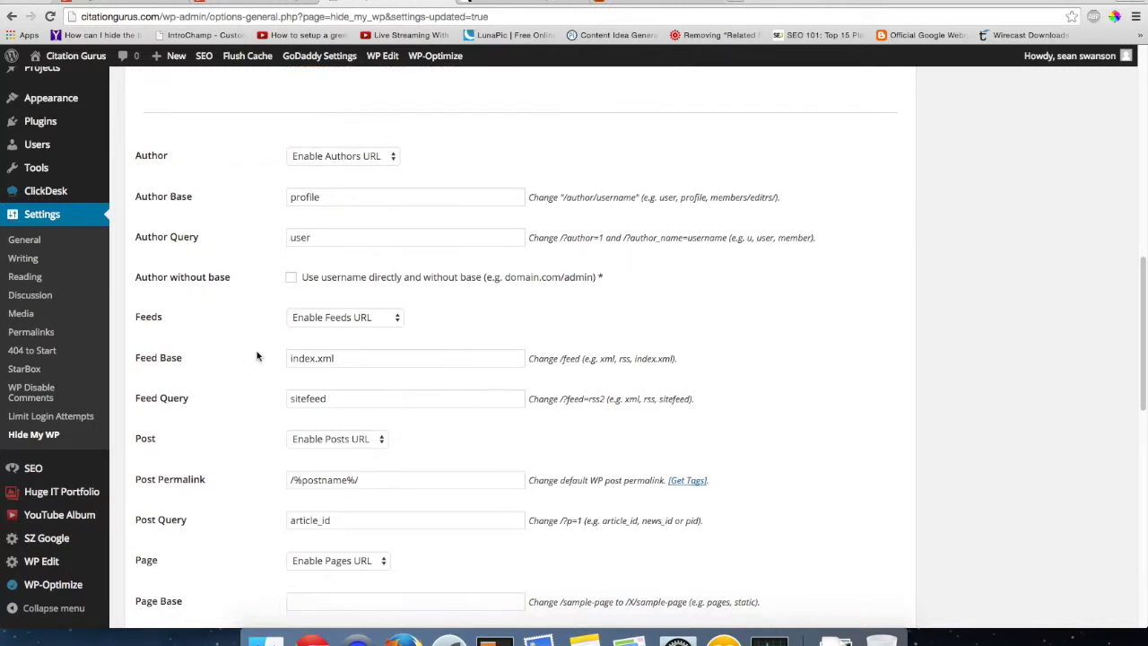
scroll(254, 356, down, 1)
scroll(254, 351, down, 1)
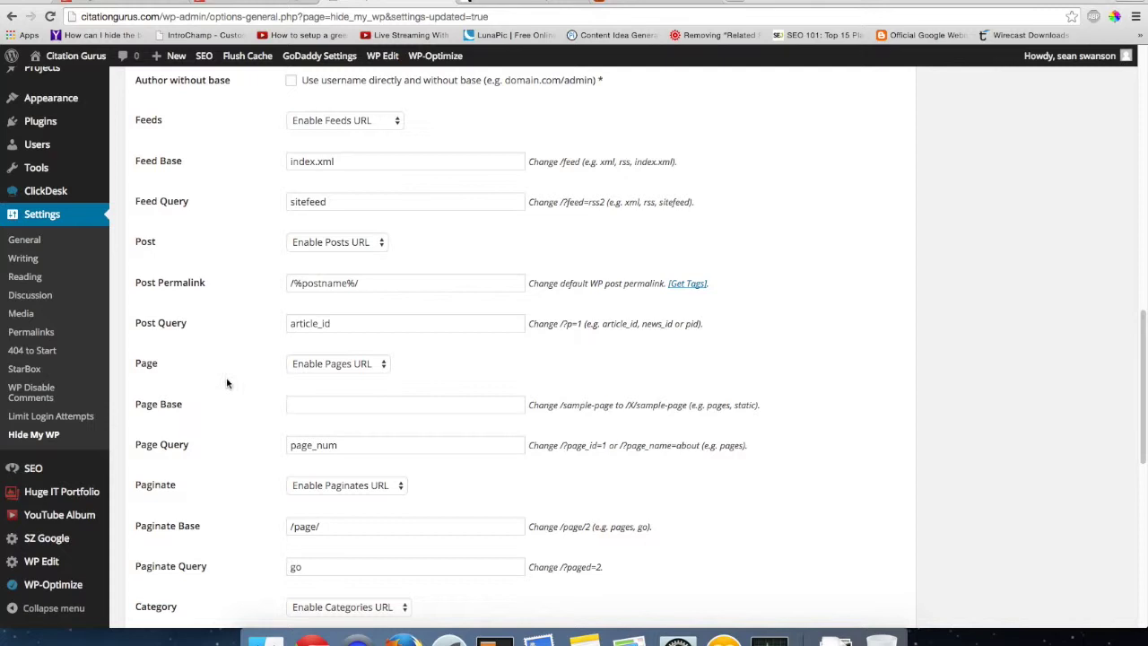
scroll(243, 404, down, 1)
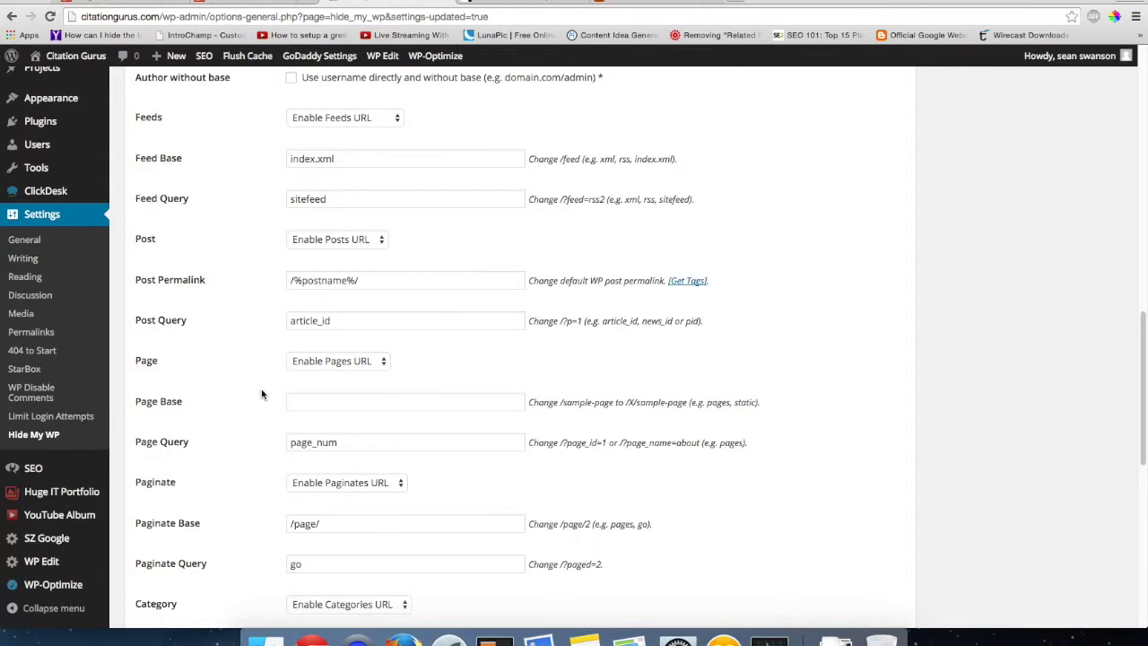
scroll(261, 393, down, 5)
scroll(261, 391, down, 7)
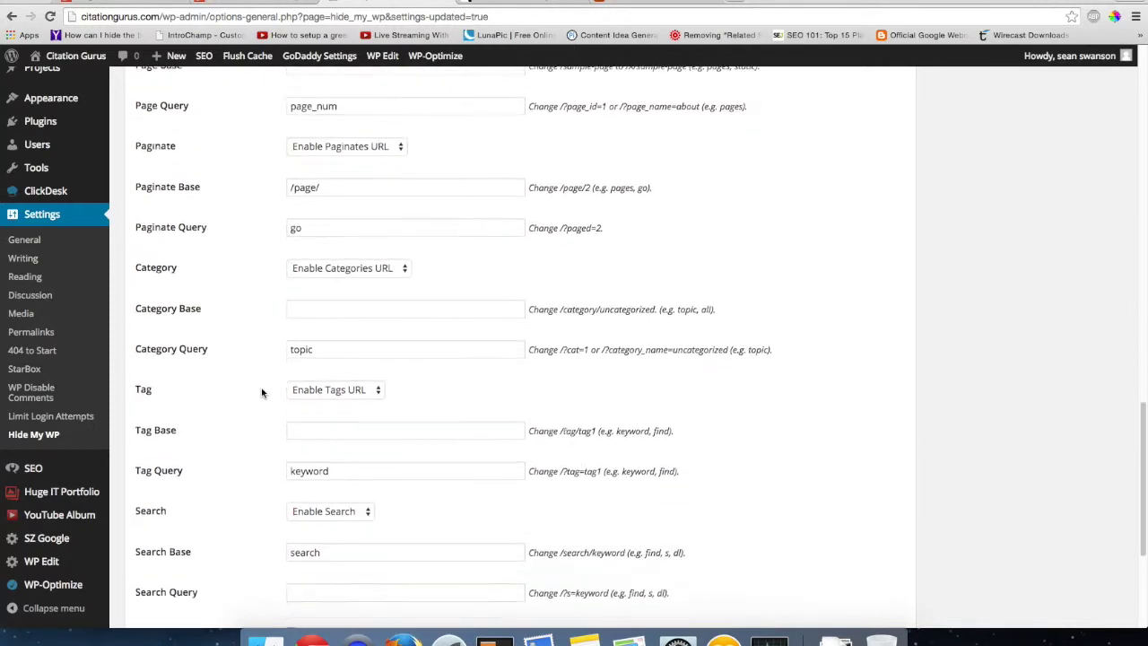
scroll(262, 391, down, 1)
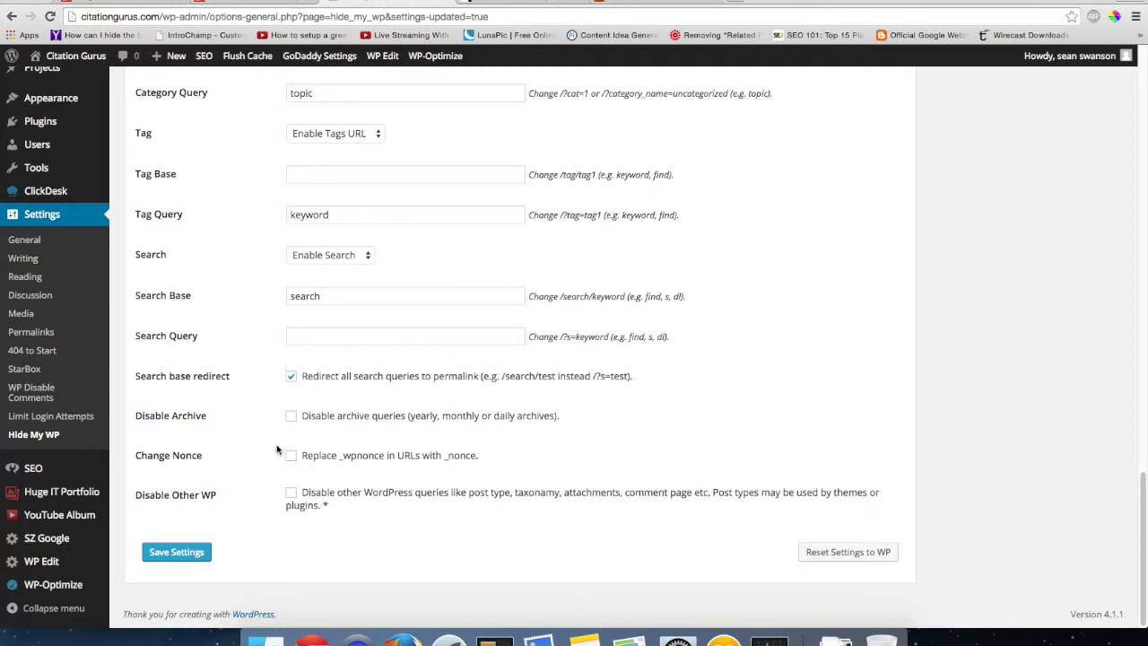
scroll(276, 444, up, 20)
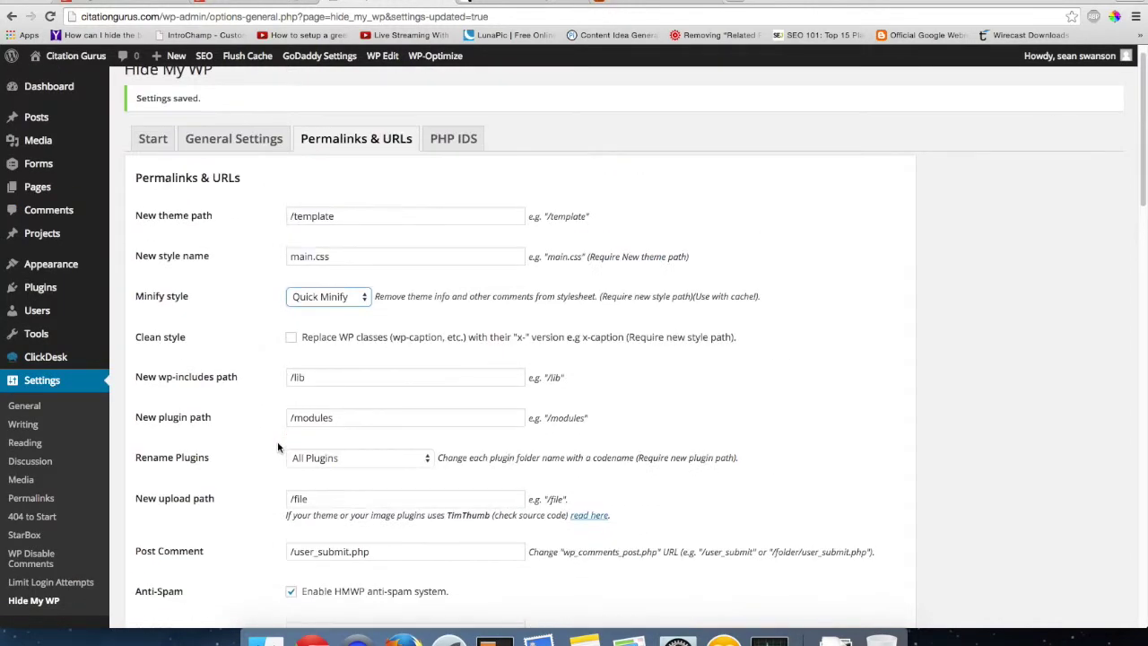
scroll(278, 445, up, 1)
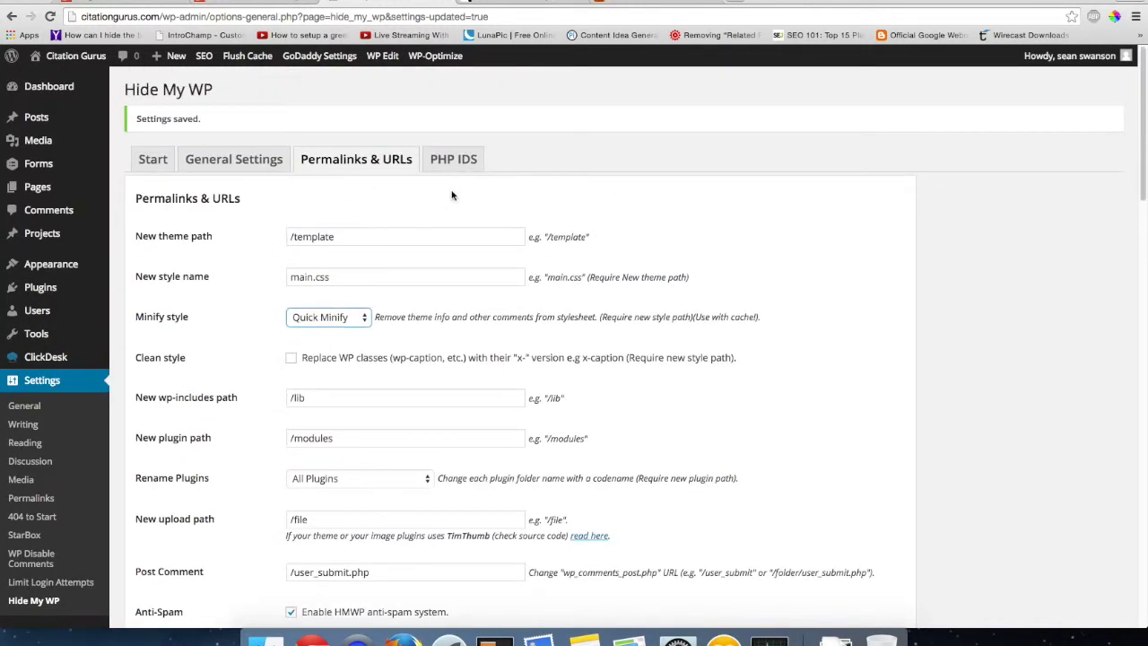
- View the Hide My WP Start tab, then switch to the isitwp.com checker
click(154, 161)
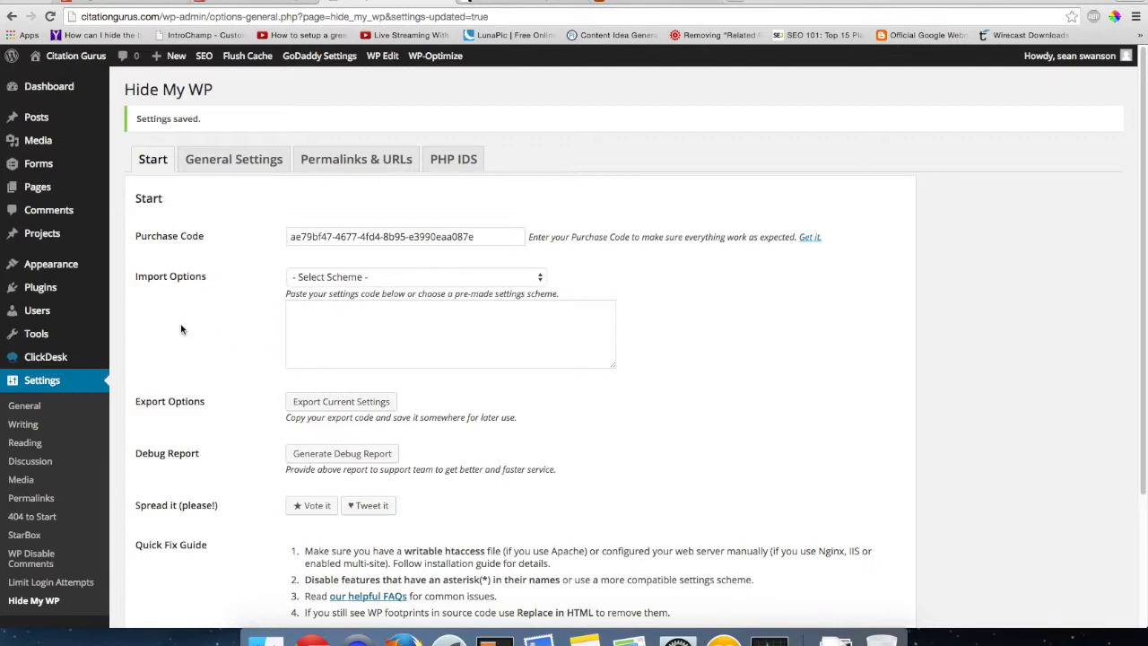
click(658, 3)
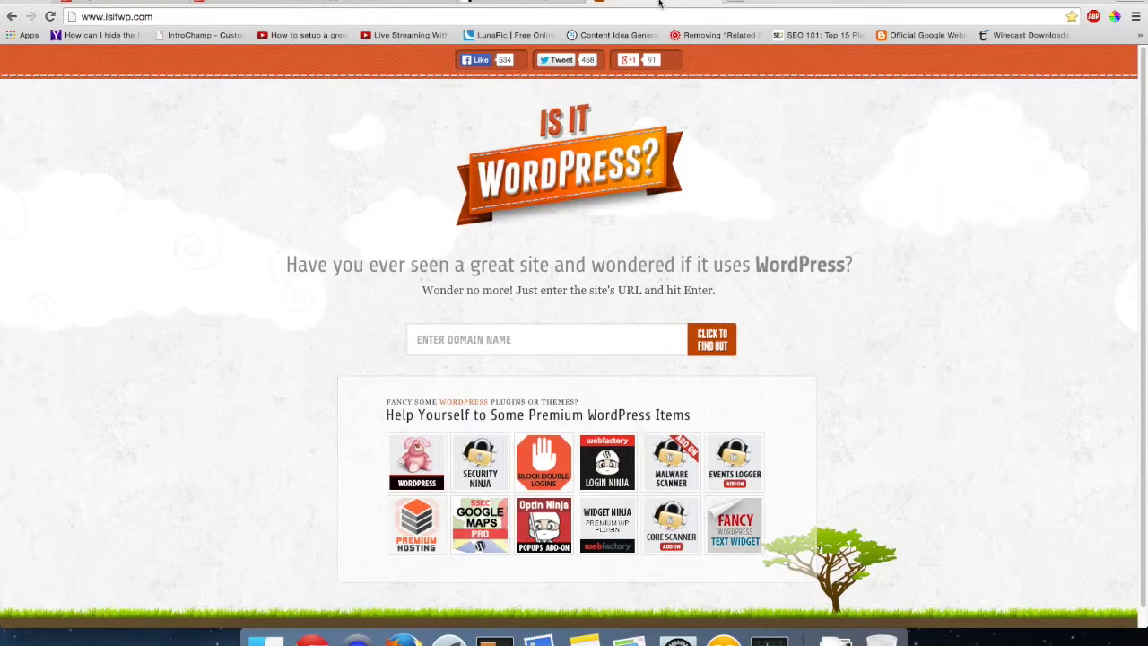
- Enter citationgurus.com in the isitwp.com domain field and run the WordPress check
click(496, 350)
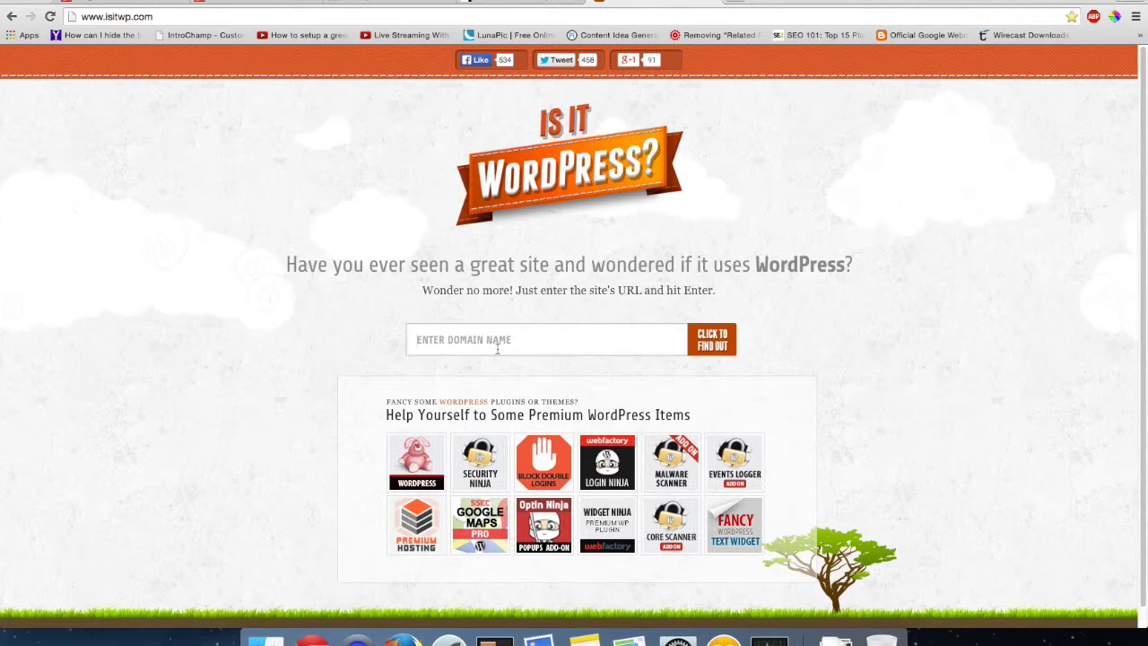
text(cit)
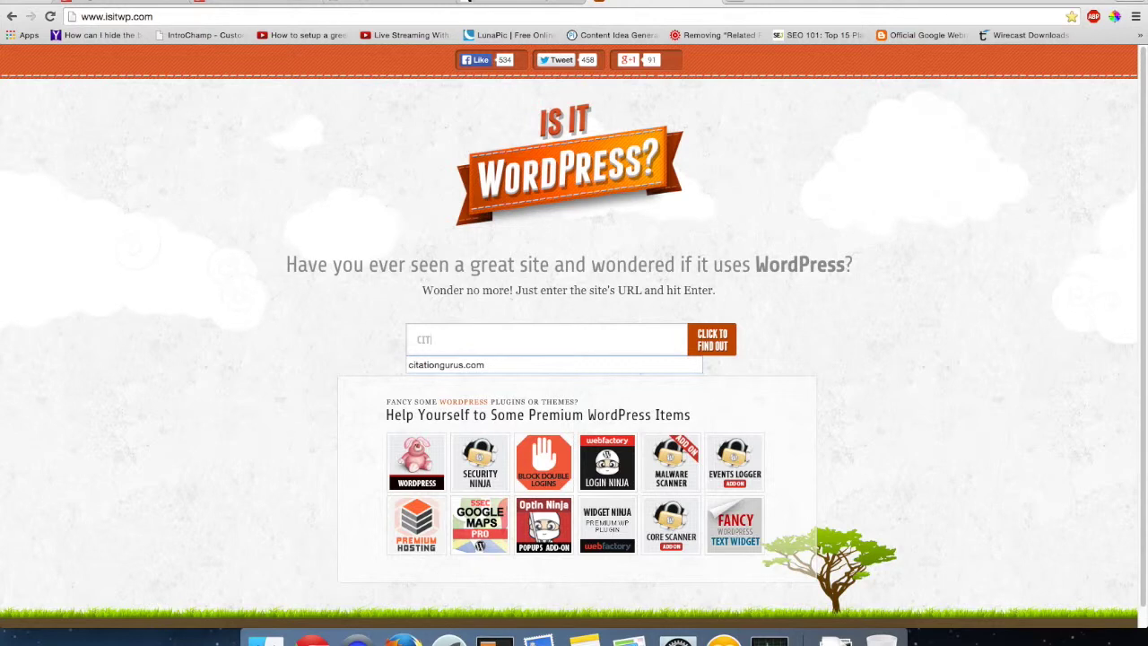
click(453, 370)
click(734, 336)
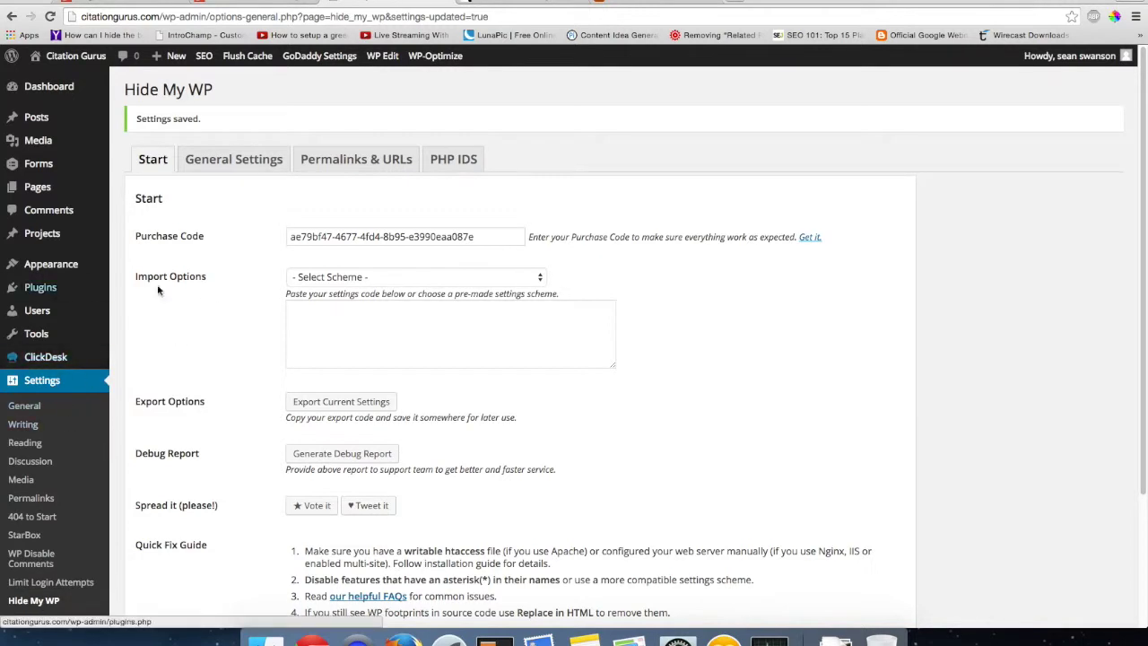
- Return to the isitwp.com tab showing citationgurus.com is not using WordPress
click(649, 6)
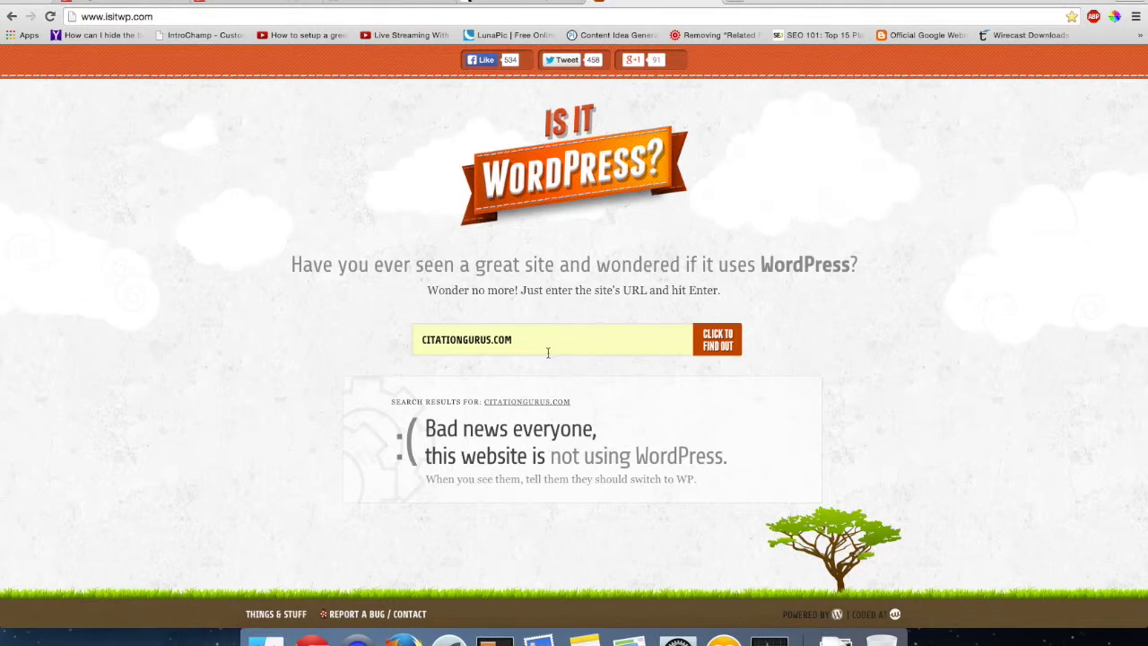